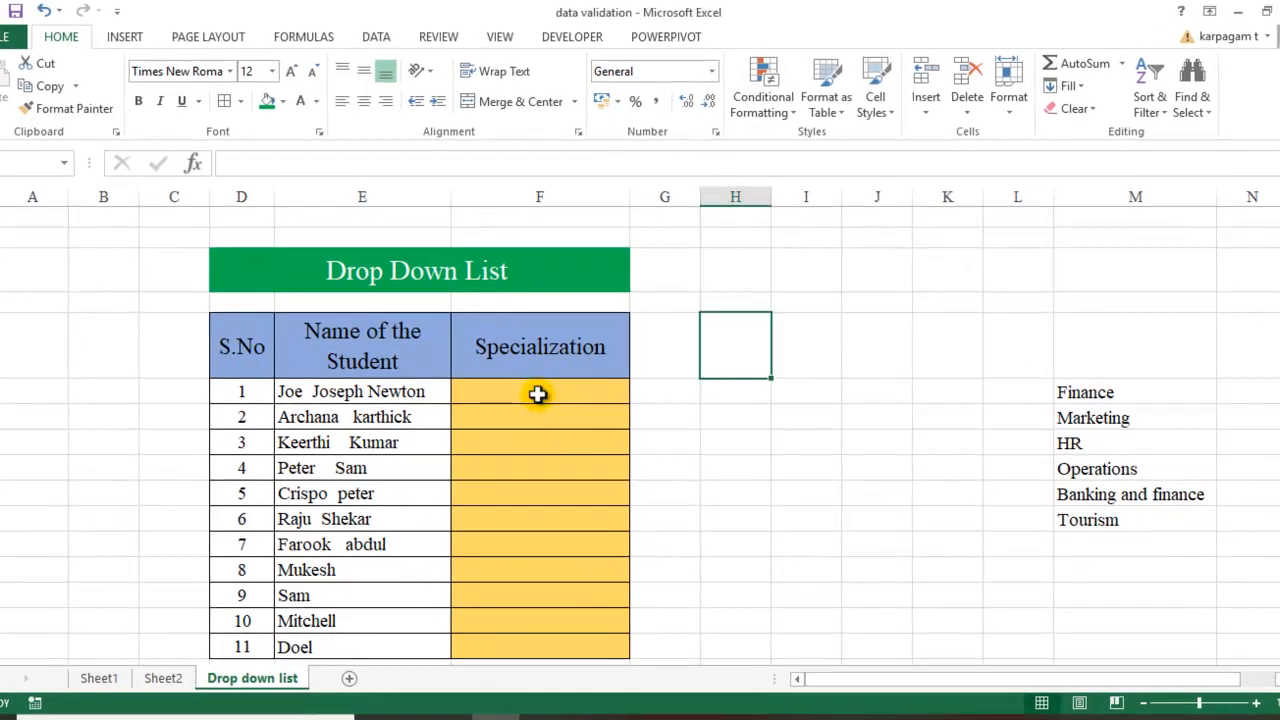
Step: Choose Marketing as the specialization for student 1 and Operations for student 2 from the in-cell lists
left_click(538, 394)
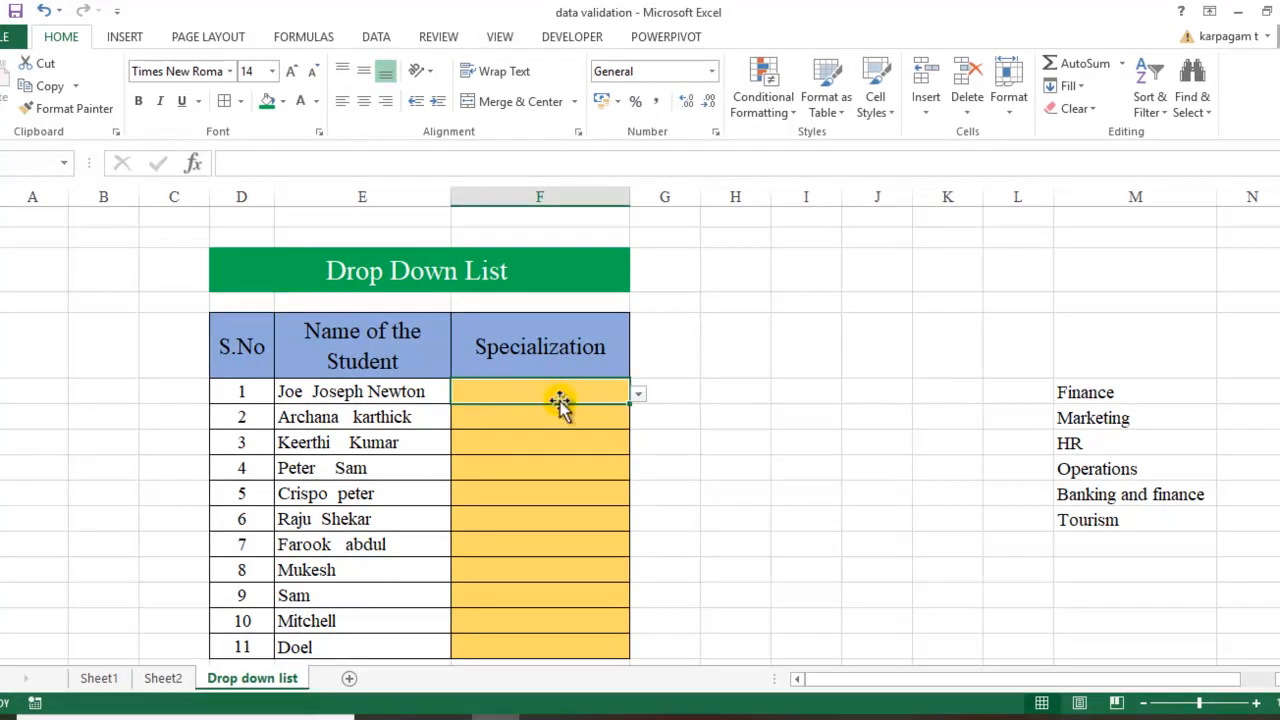
left_click(638, 396)
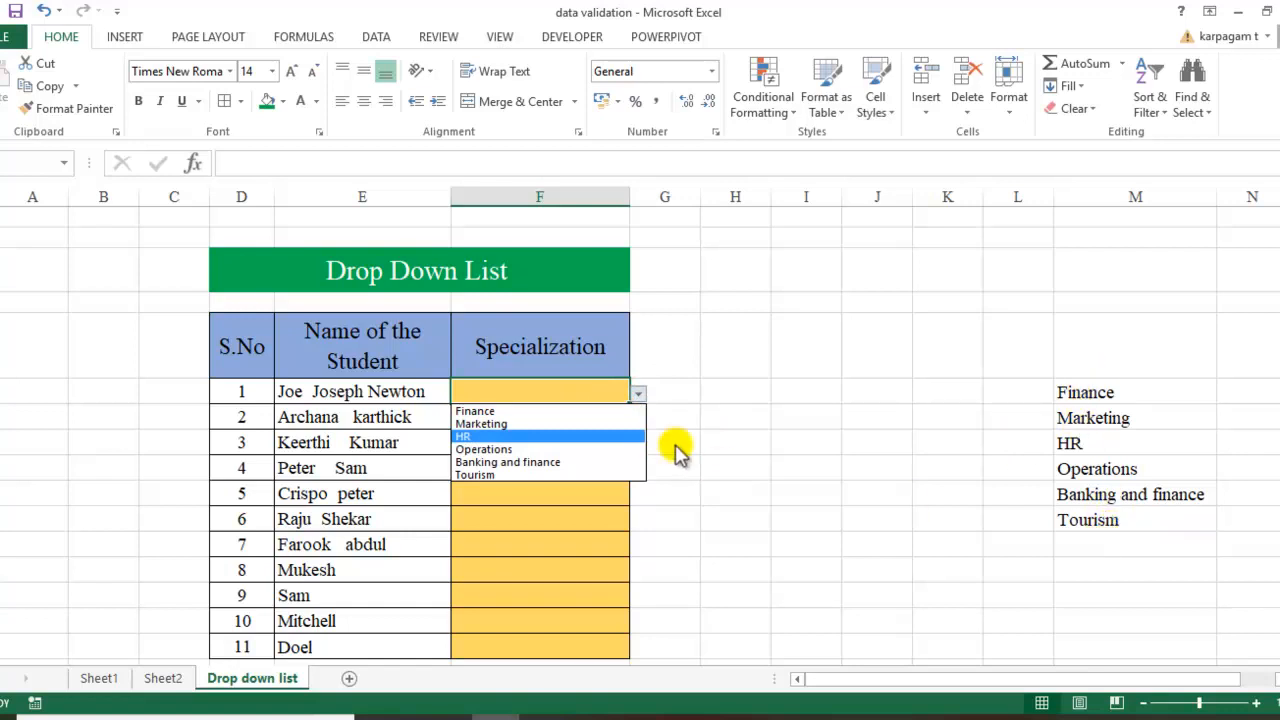
left_click(469, 426)
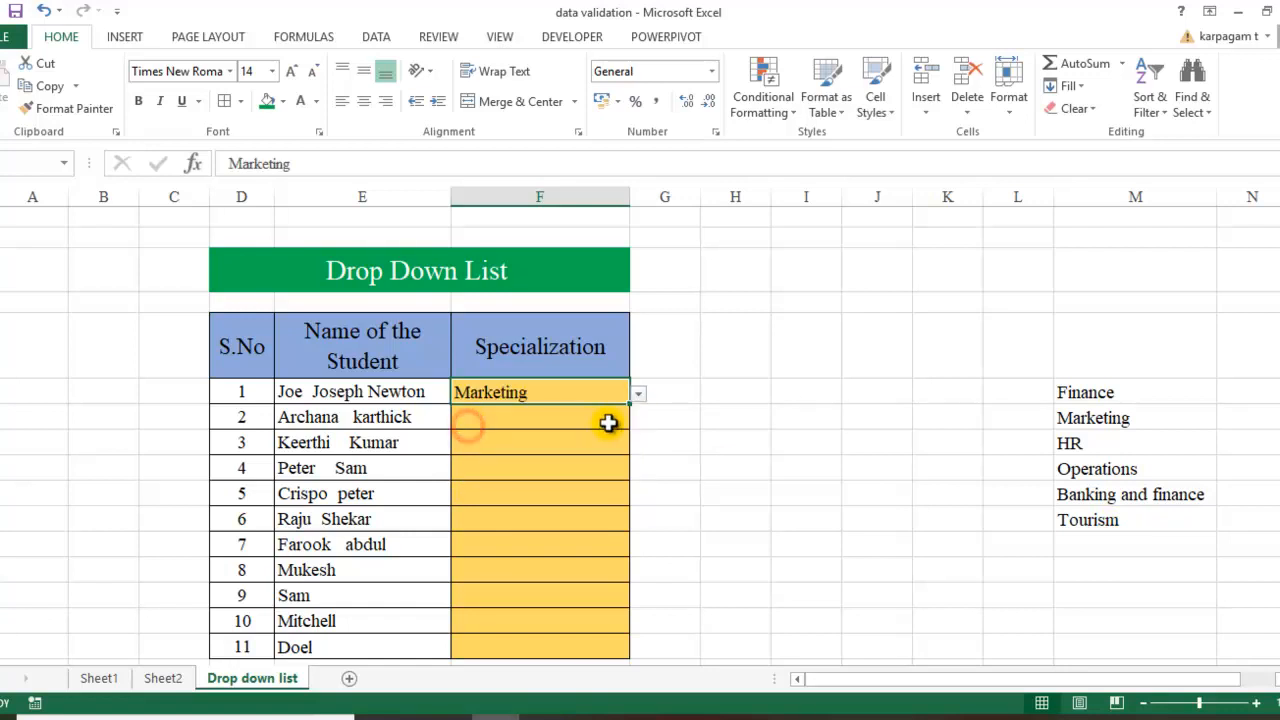
left_click(620, 420)
left_click(637, 420)
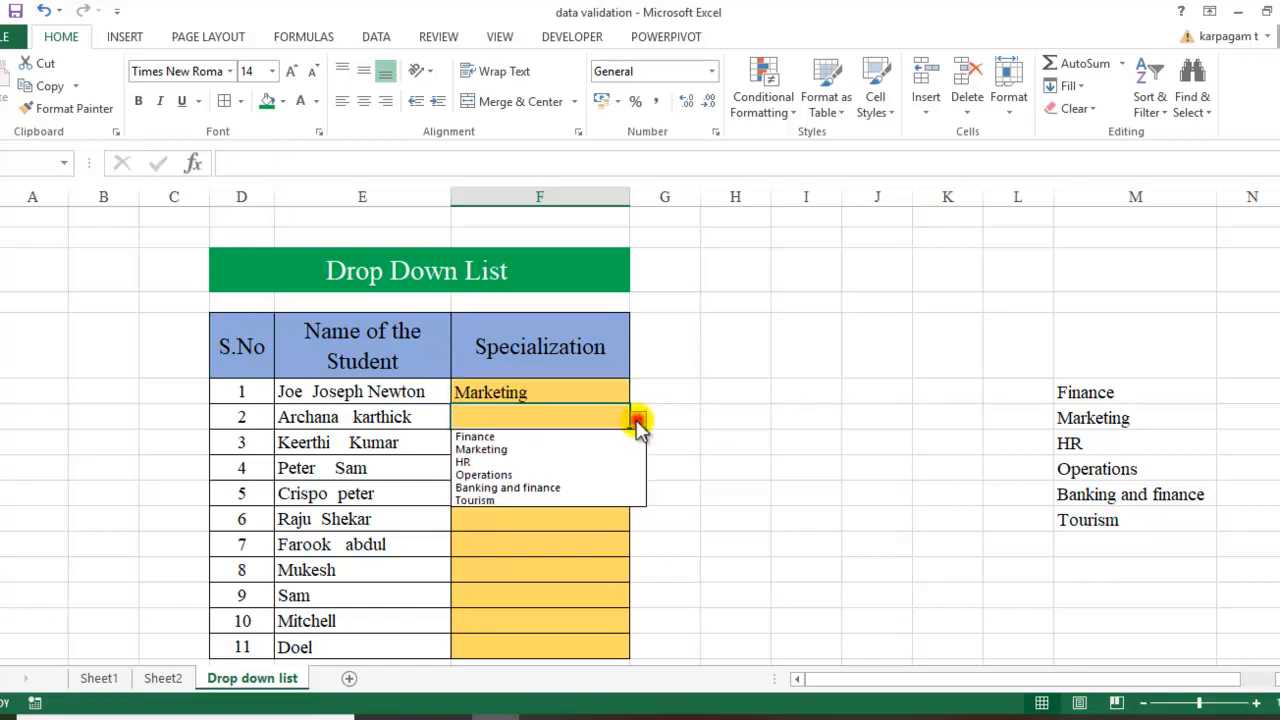
left_click(572, 475)
Step: Choose HR as the specialization for students 3 and 4, and Finance for student 5
left_click(578, 443)
left_click(637, 446)
left_click(528, 487)
left_click(503, 470)
left_click(637, 471)
left_click(503, 513)
left_click(509, 495)
left_click(637, 497)
left_click(528, 511)
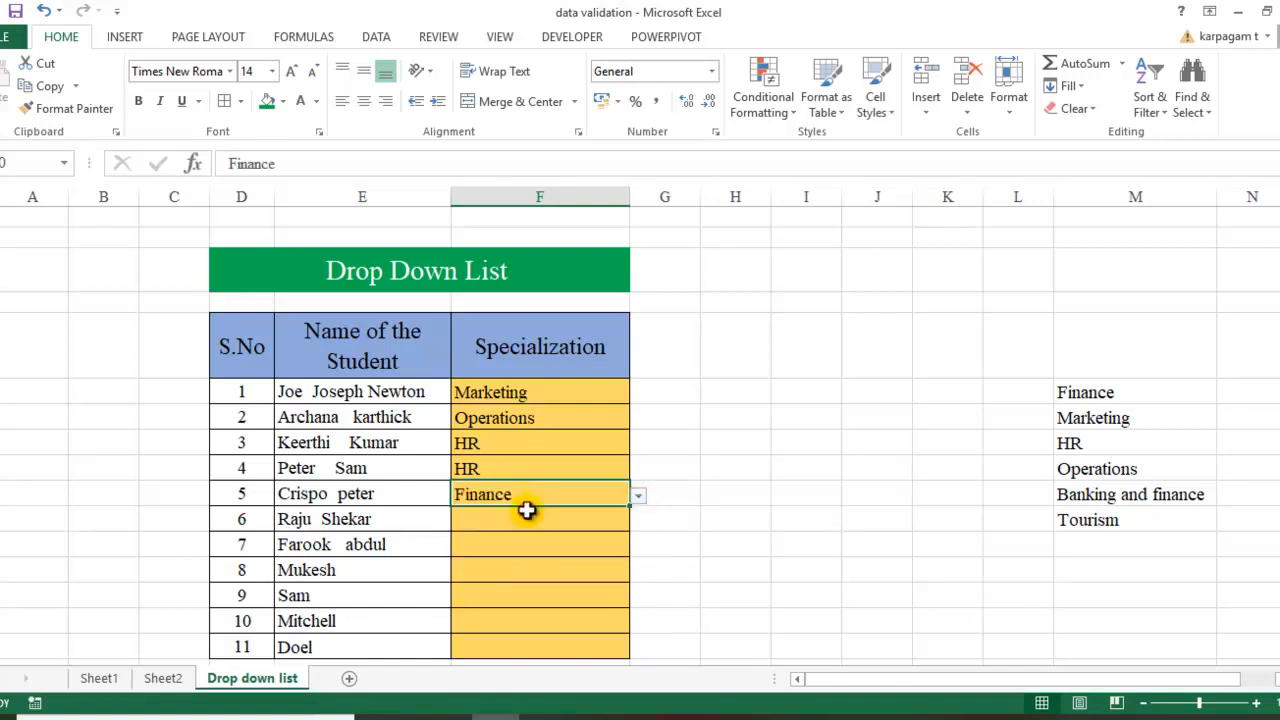
Step: Choose HR as the specialization for students 6, 7 and 8
left_click(528, 519)
left_click(637, 521)
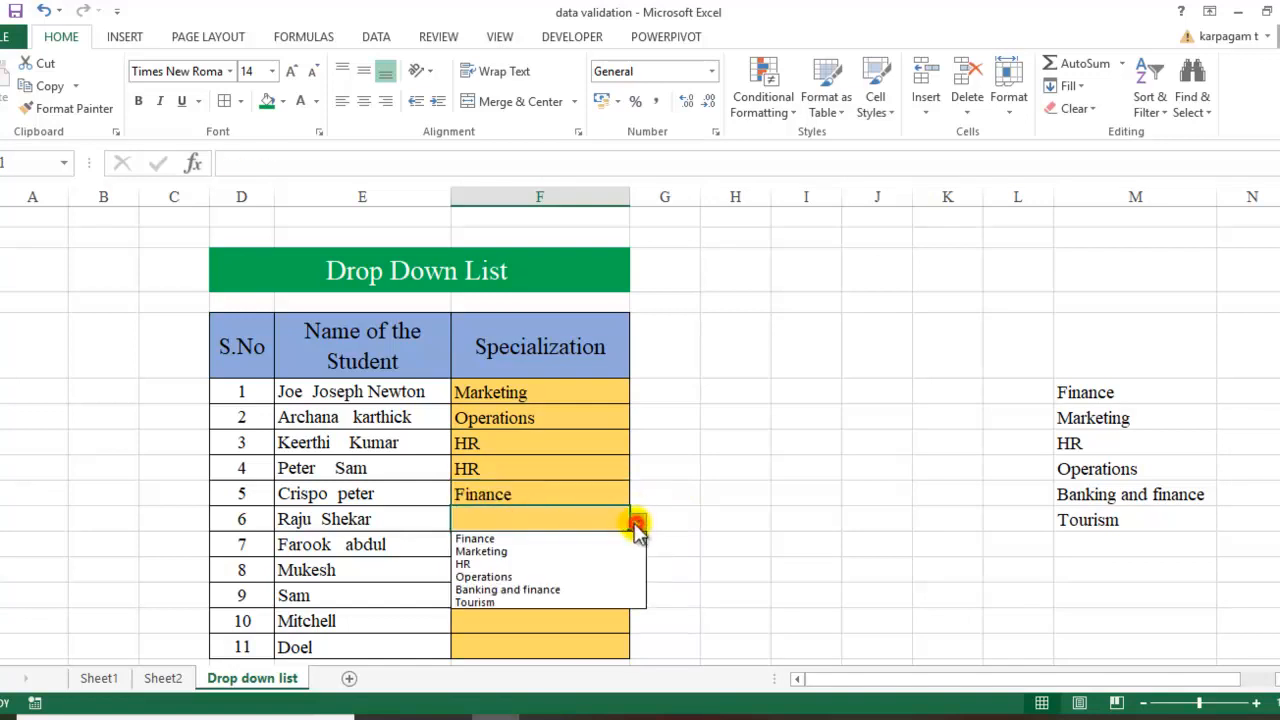
left_click(578, 556)
scroll(534, 540, "down", 1)
left_click(470, 461)
left_click(638, 462)
left_click(603, 500)
left_click(590, 487)
left_click(637, 487)
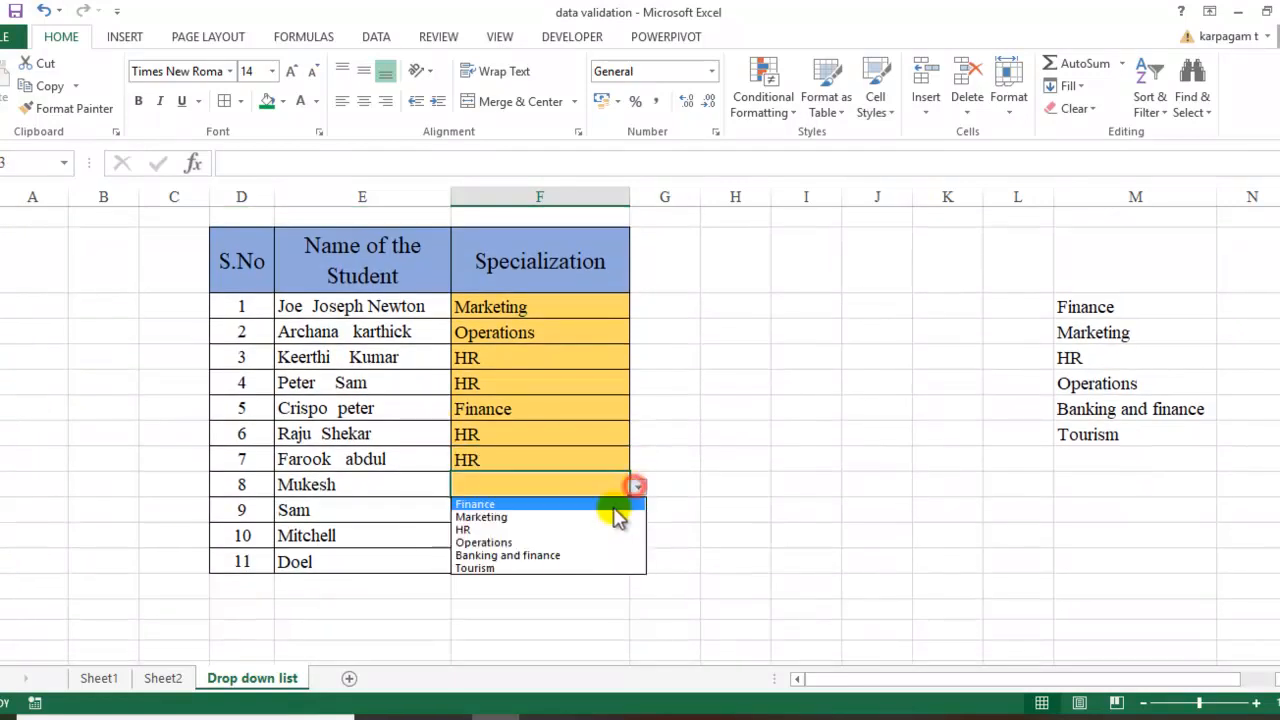
left_click(573, 527)
Step: Choose Marketing as the specialization for students 9, 10 and 11
left_click(580, 512)
left_click(638, 512)
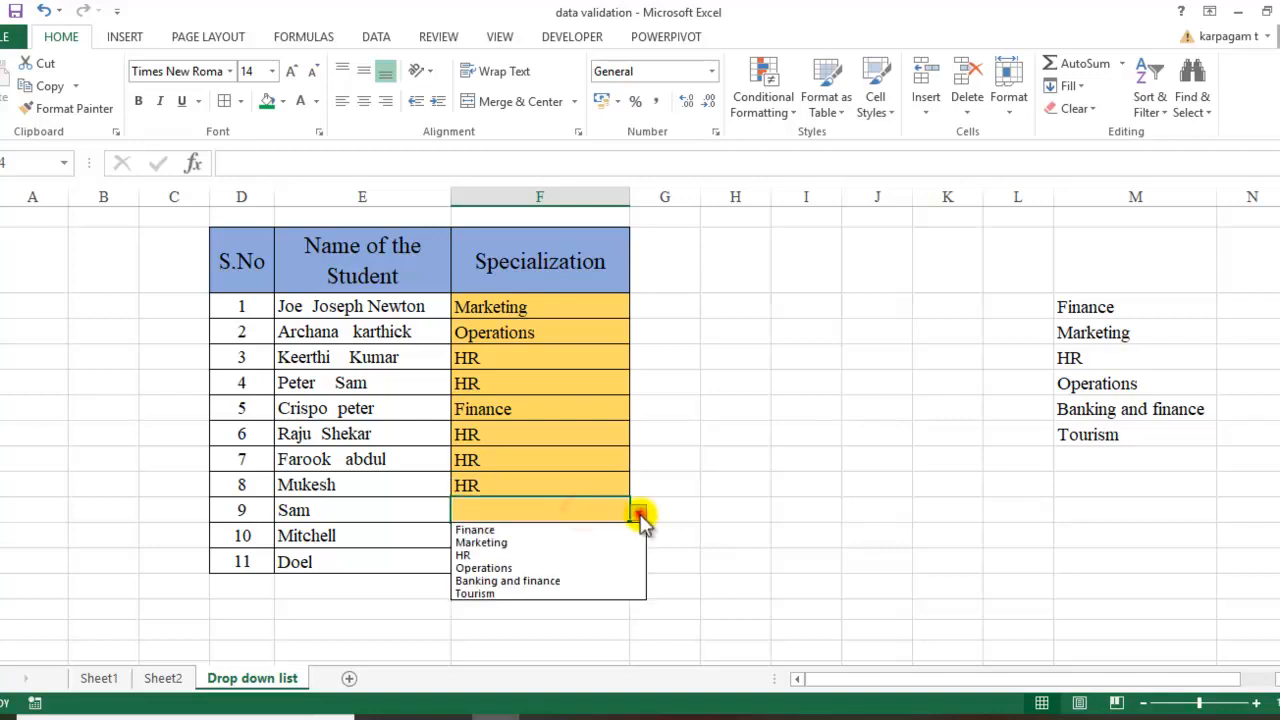
left_click(625, 542)
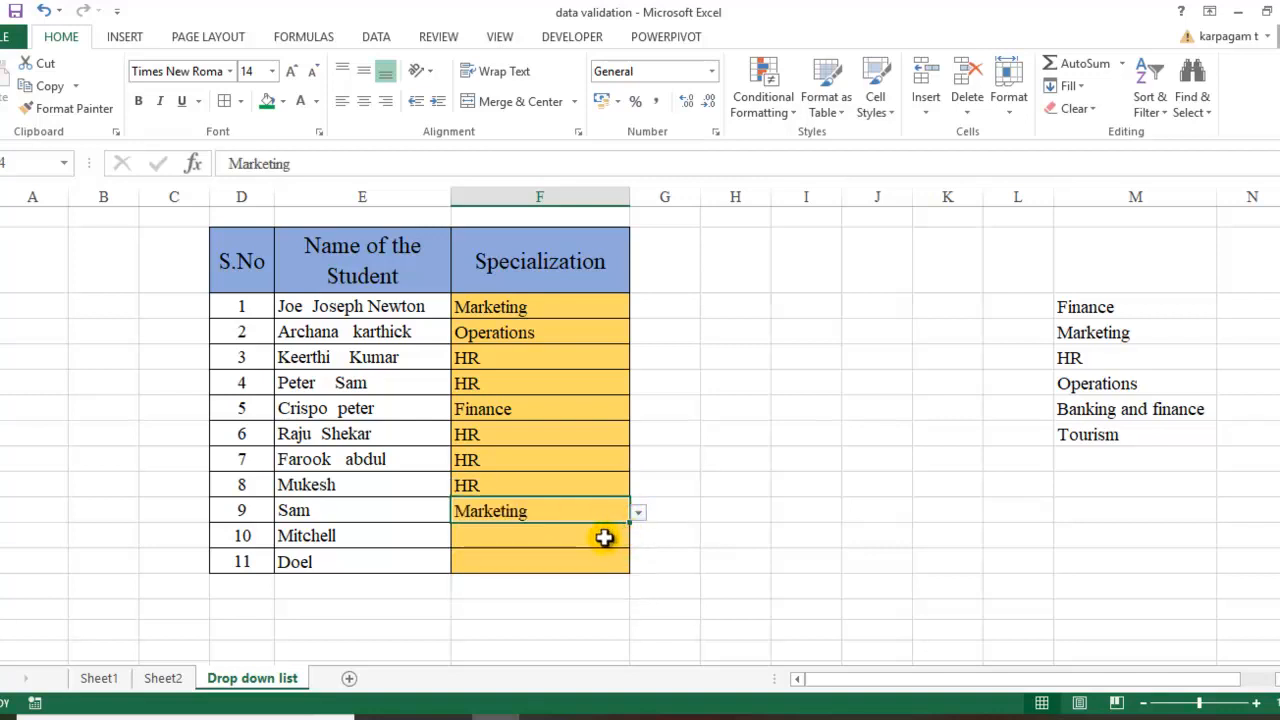
left_click(603, 534)
left_click(637, 538)
left_click(606, 567)
left_click(592, 560)
left_click(638, 568)
left_click(614, 597)
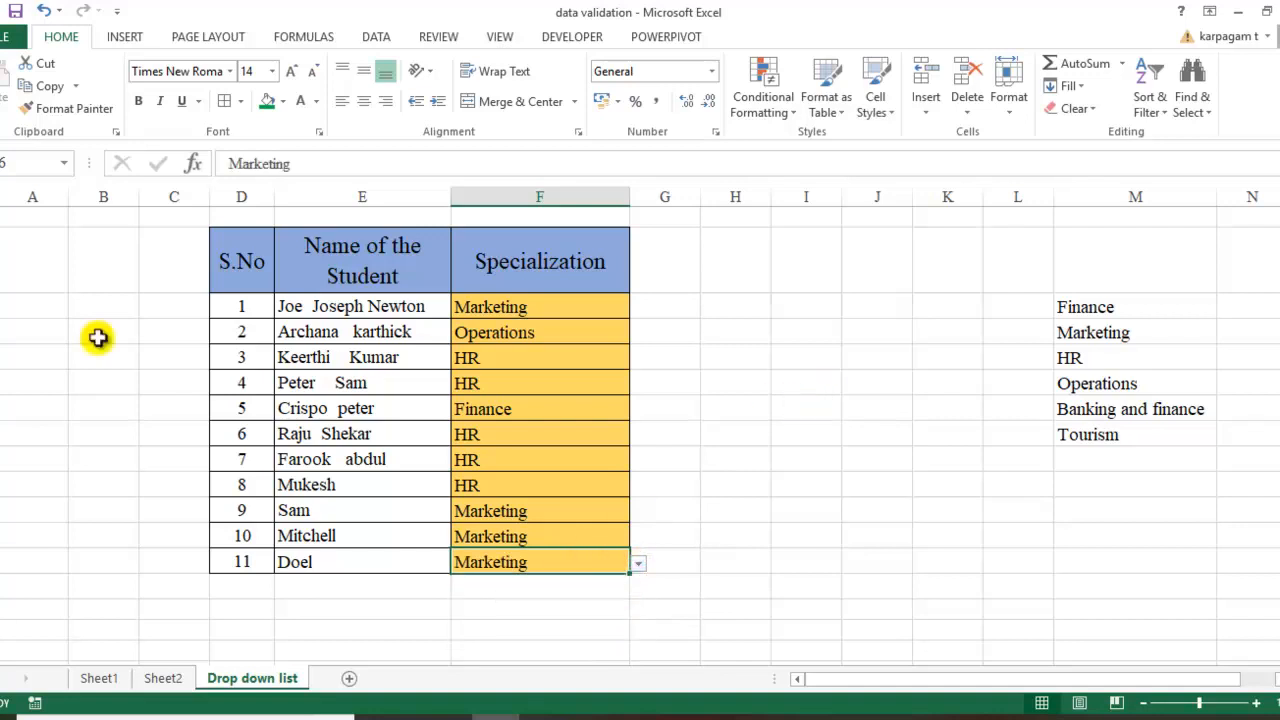
Step: Select the Specialization cells of all eleven students and view the available choices in the first cell's drop-down list
left_click_drag(540, 306, 563, 563)
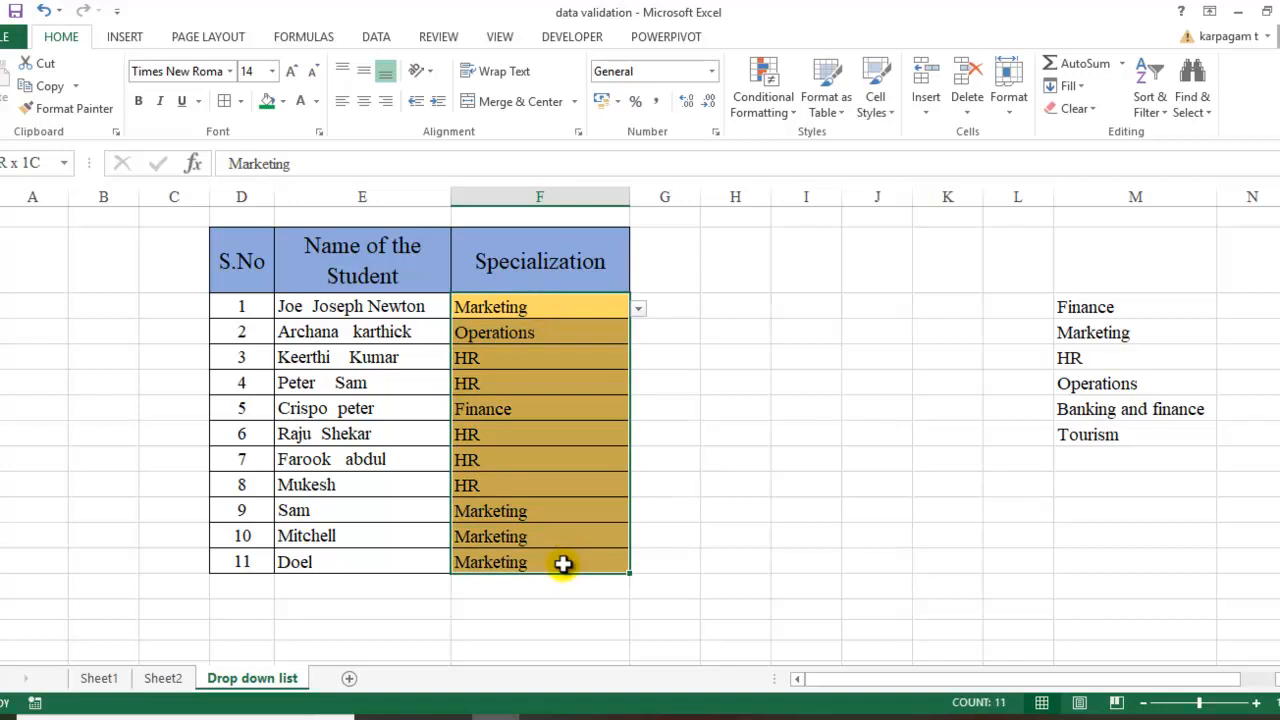
left_click(638, 312)
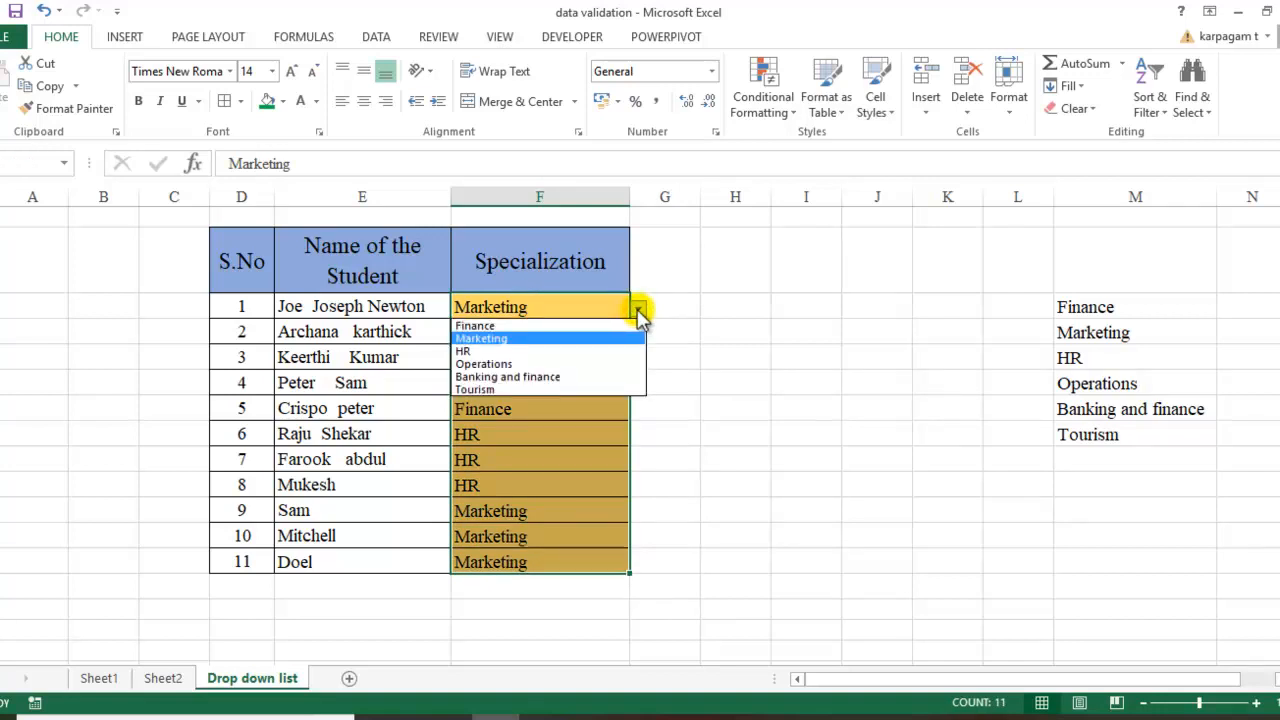
Step: Switch to Sheet2 and select the specialization entries from Finance to Tourism in column L
left_click(148, 685)
left_click(148, 685)
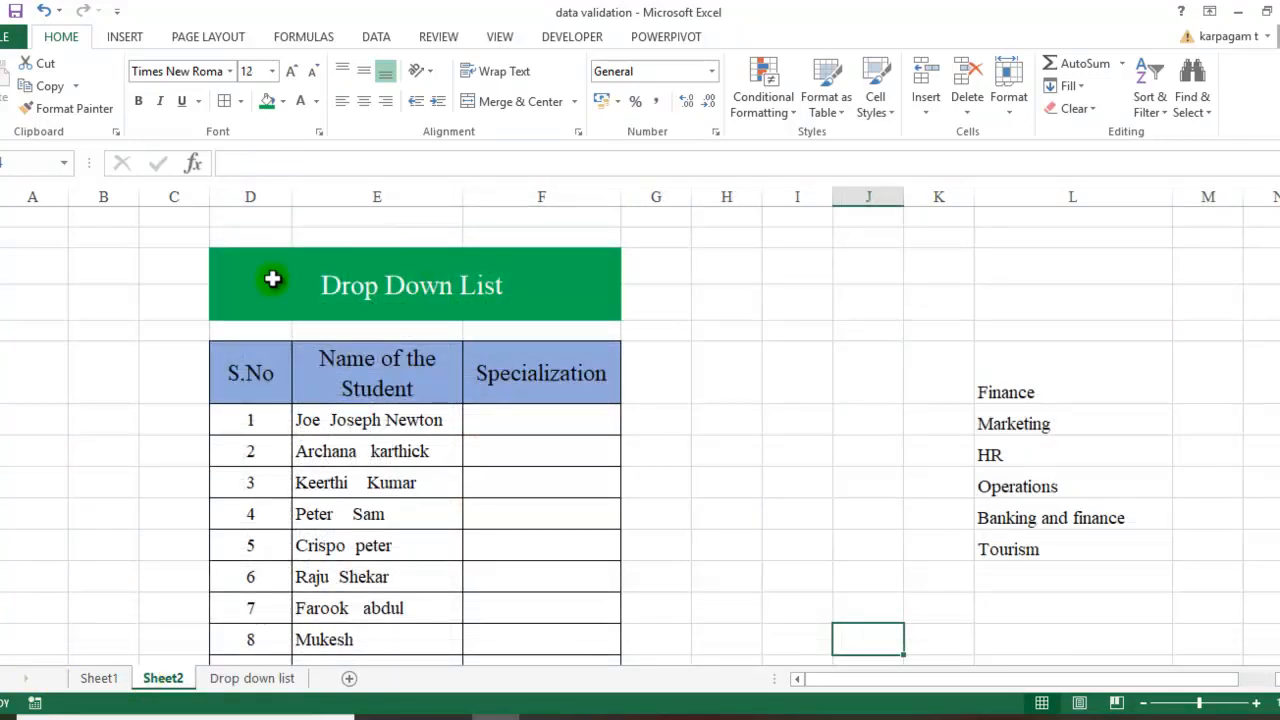
left_click_drag(1066, 369, 1081, 548)
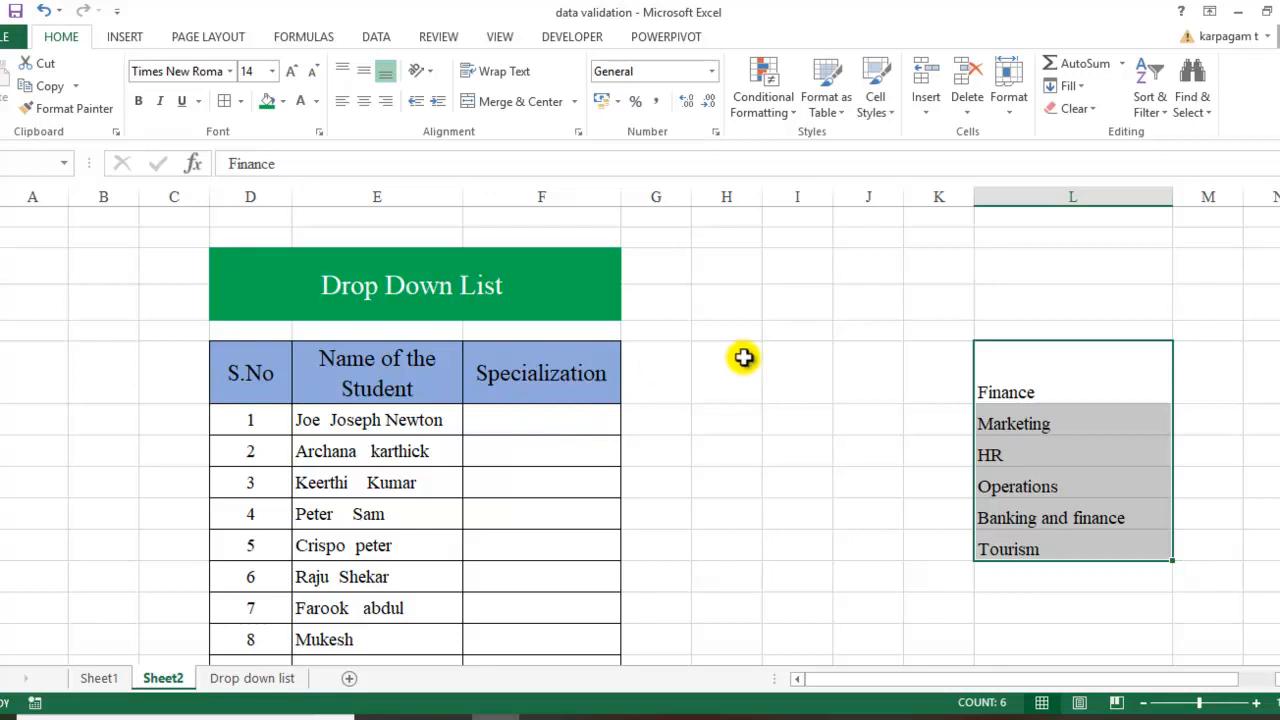
Step: Select the empty Specialization cells of students 1 to 11 and set their data validation to allow a List
scroll(600, 348, "down", 1)
left_click_drag(540, 342, 527, 630)
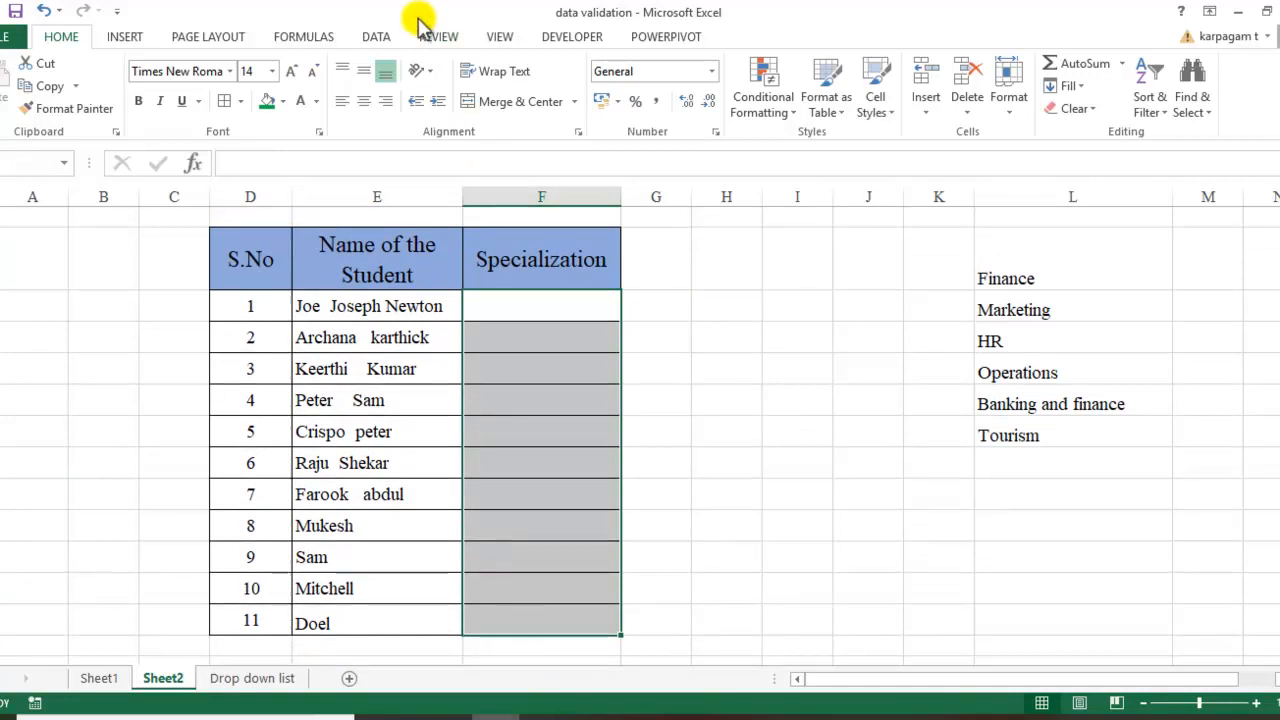
left_click(384, 42)
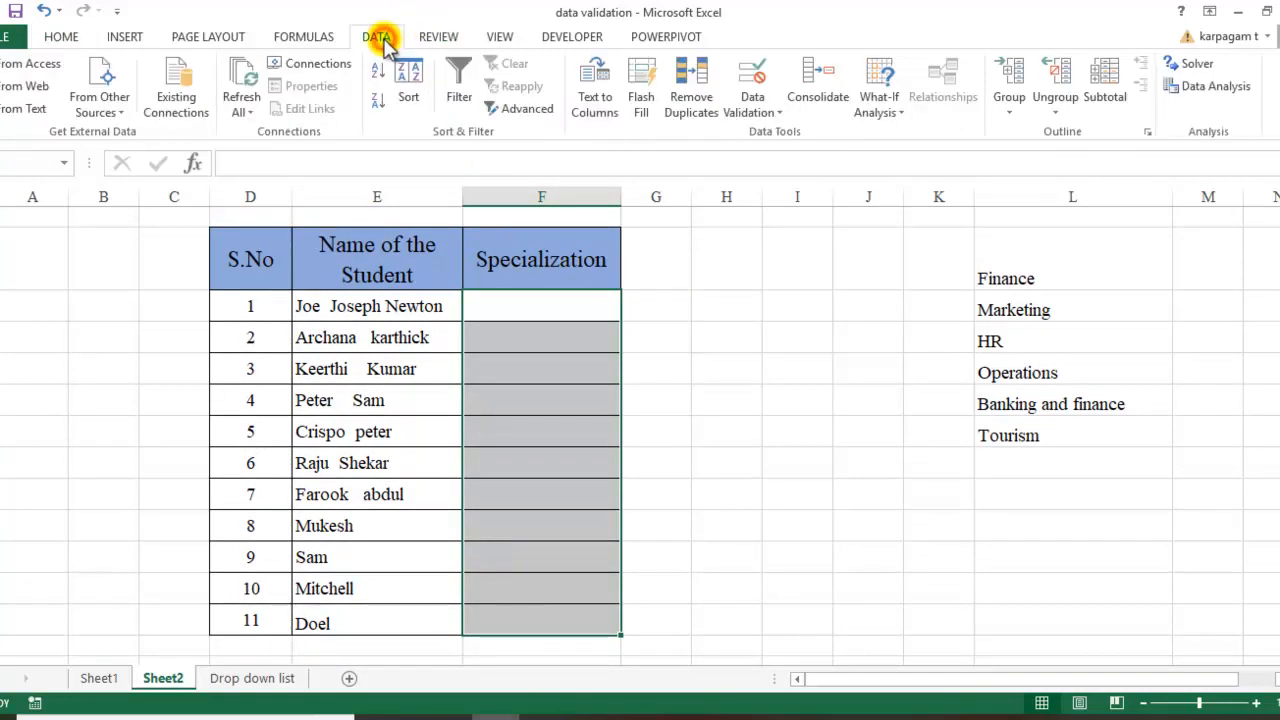
left_click(764, 114)
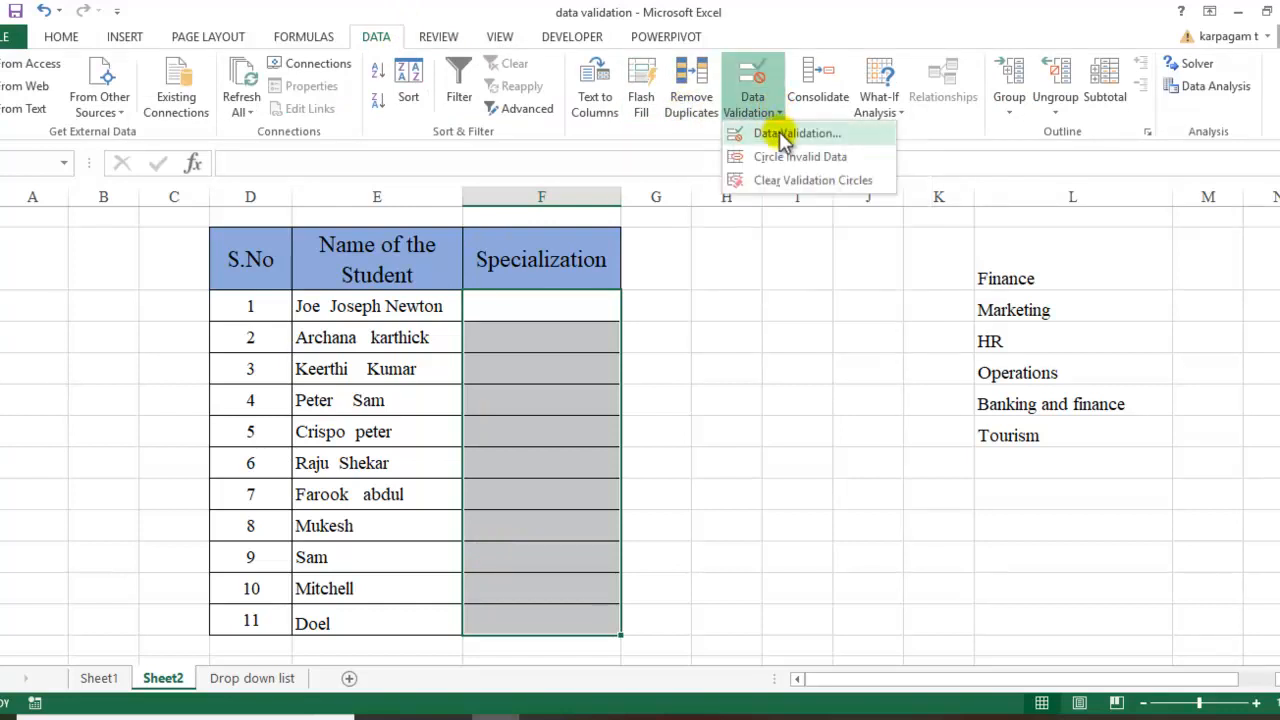
left_click(779, 131)
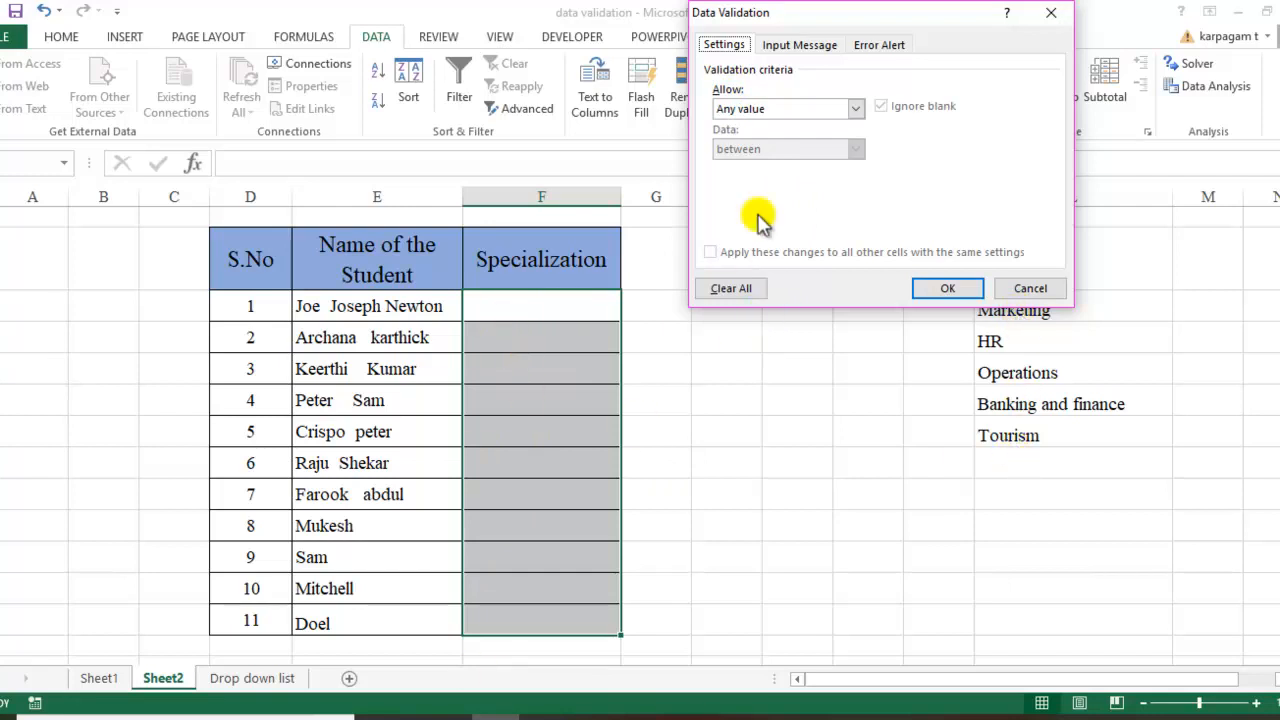
left_click(857, 108)
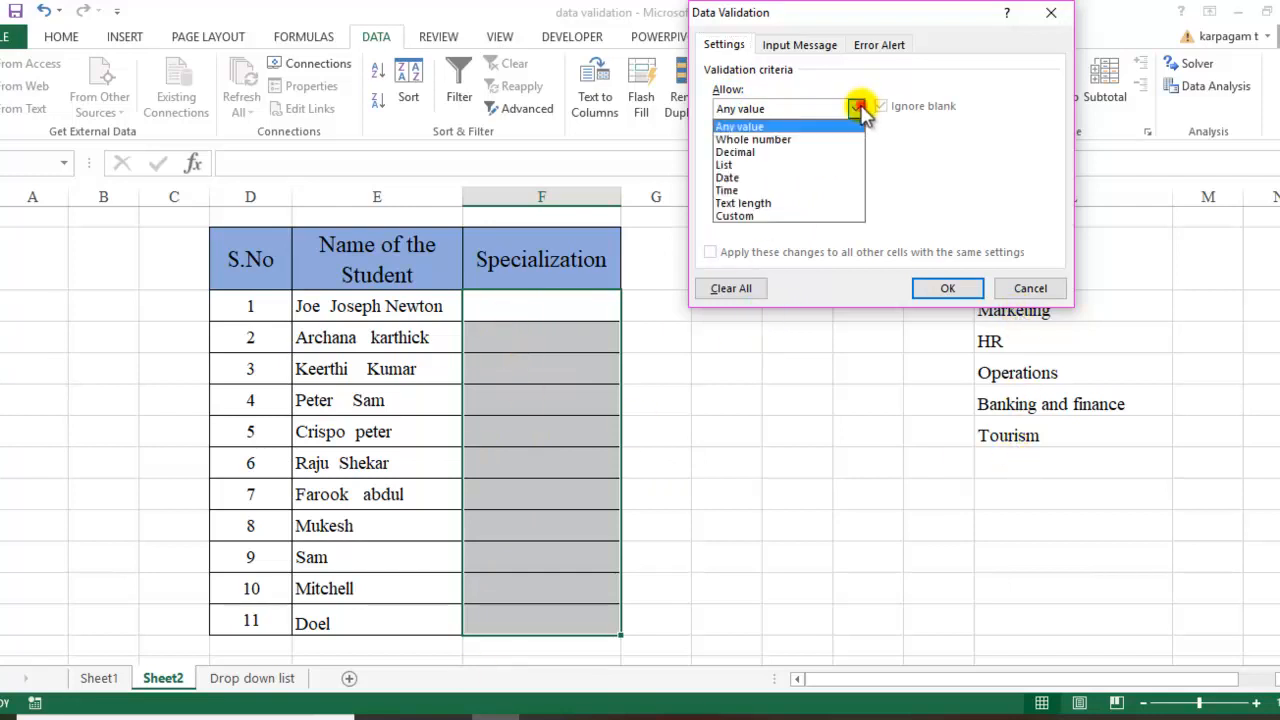
left_click(760, 165)
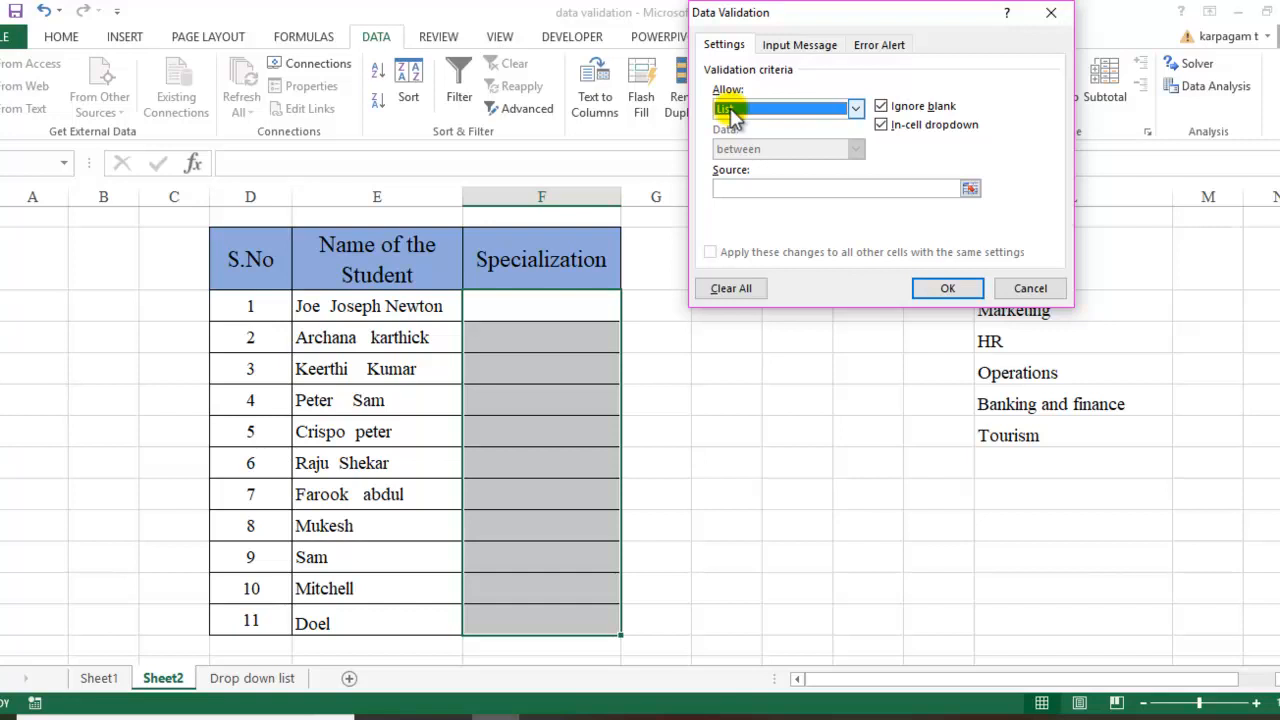
Step: Set the validation list's source to =$L$6:$L$11, covering Finance through Tourism, and apply the rule
left_click(733, 188)
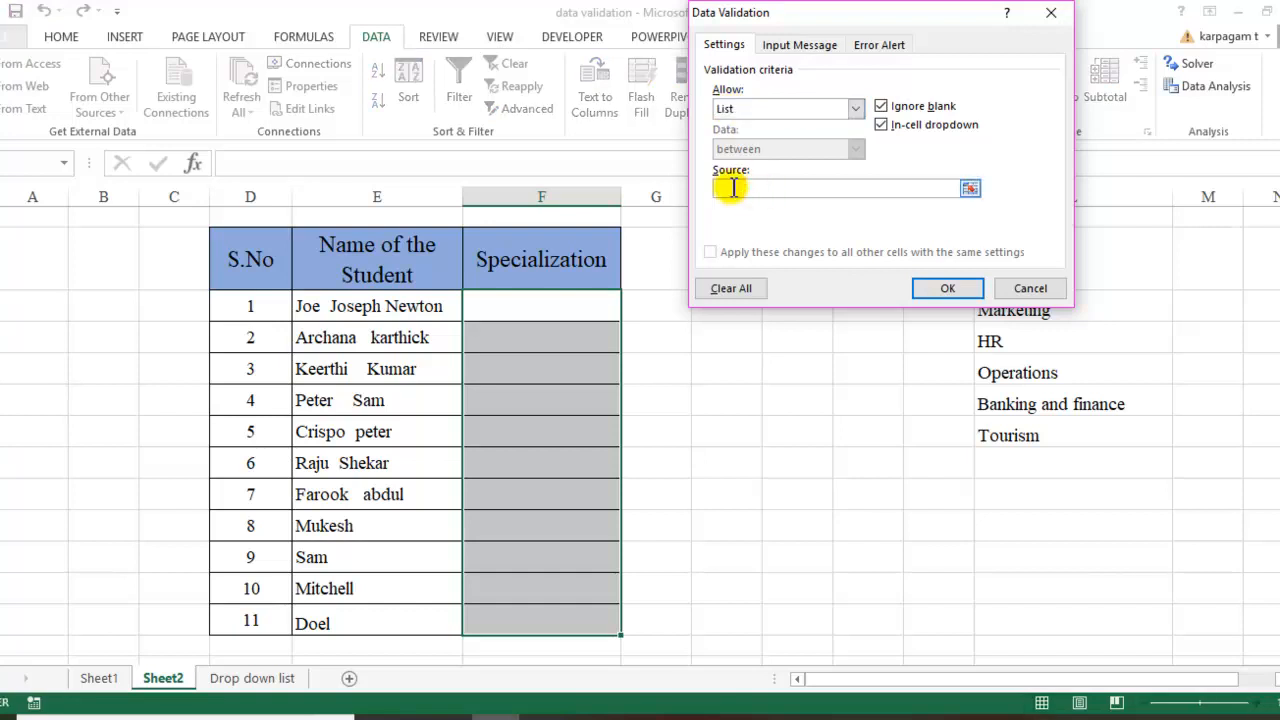
type("=")
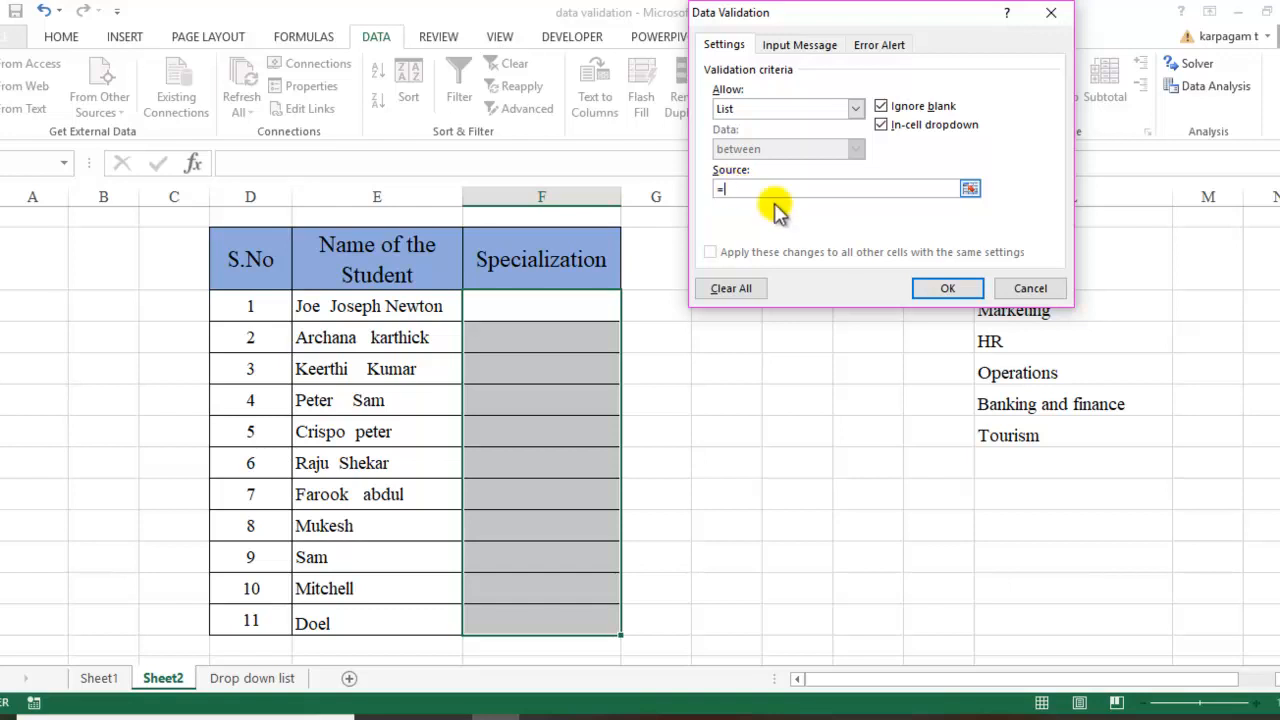
left_click(1120, 306)
left_click_drag(1120, 306, 1131, 414)
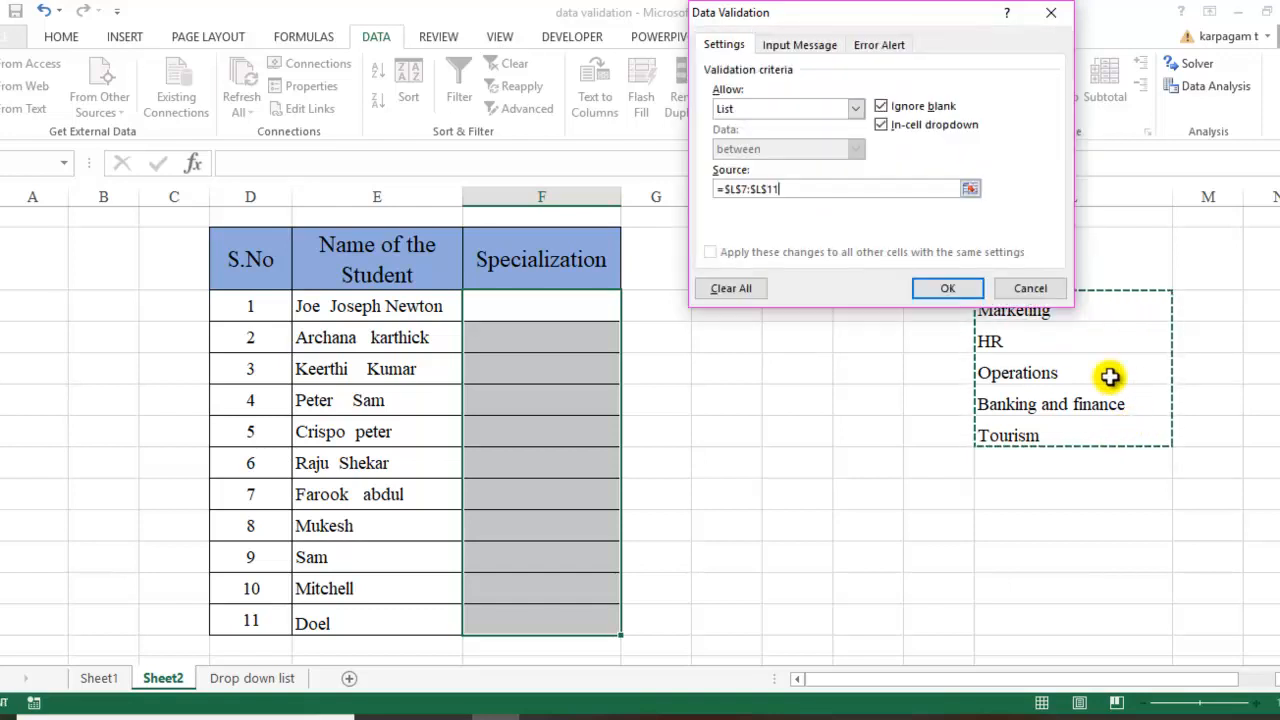
left_click(1111, 261)
left_click_drag(1111, 261, 1094, 430)
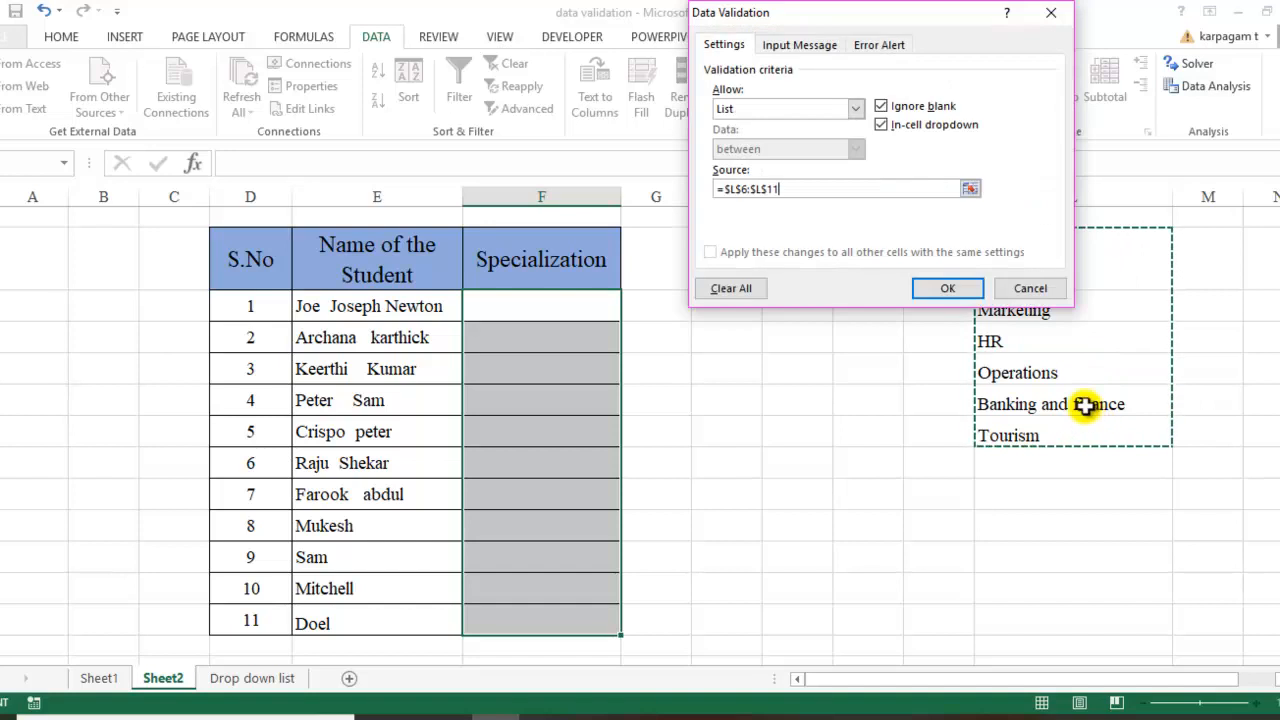
left_click(942, 290)
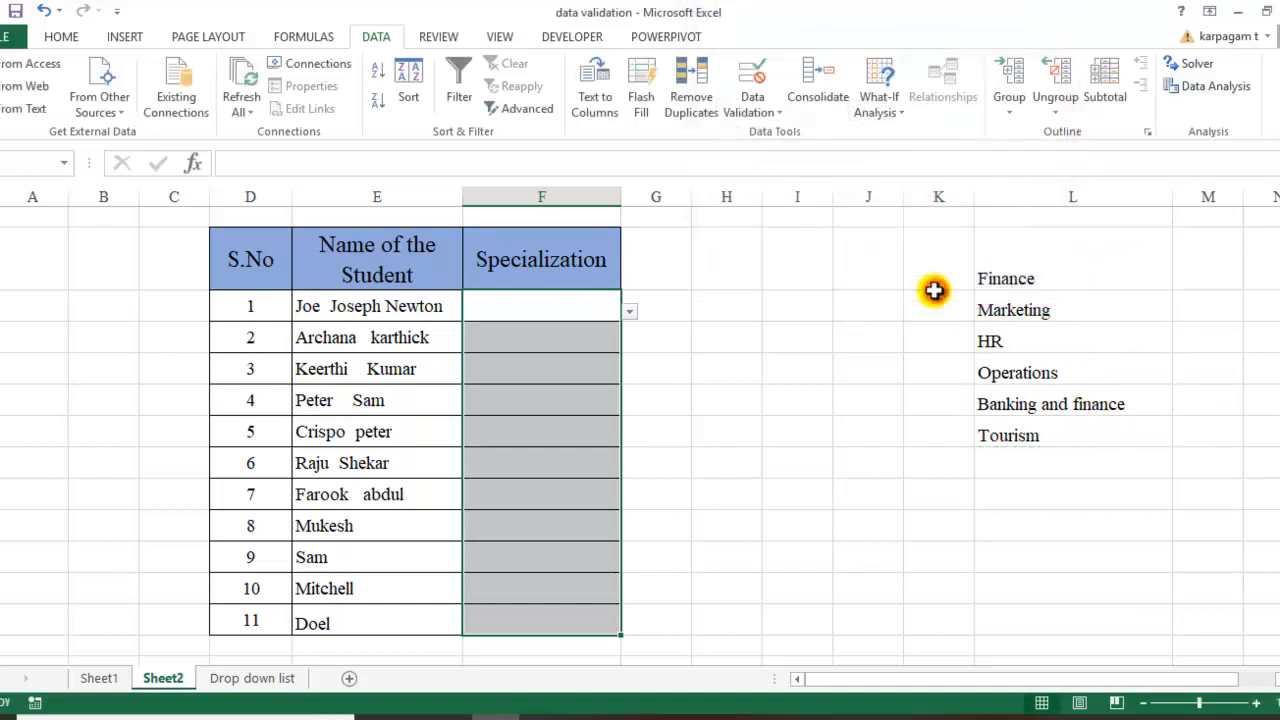
Step: Choose Banking and finance for student 1 and Marketing for student 2 from the new drop-down lists
left_click(631, 316)
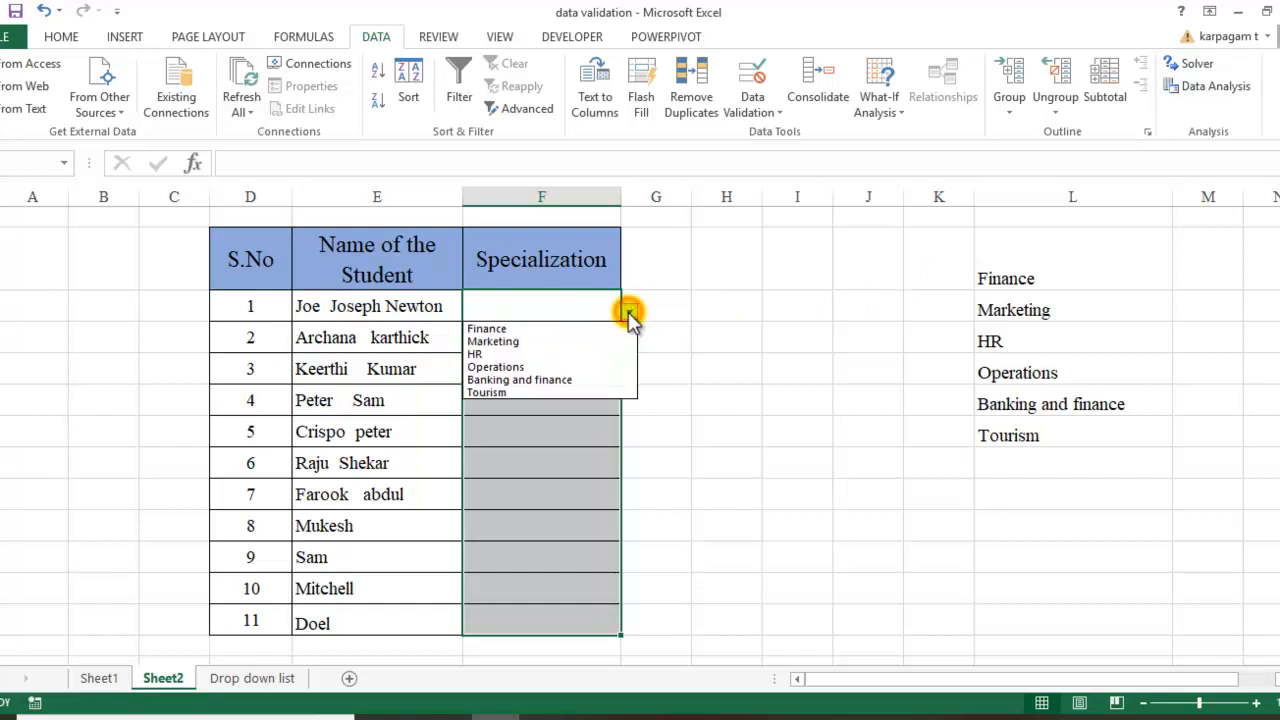
left_click(551, 380)
left_click(562, 343)
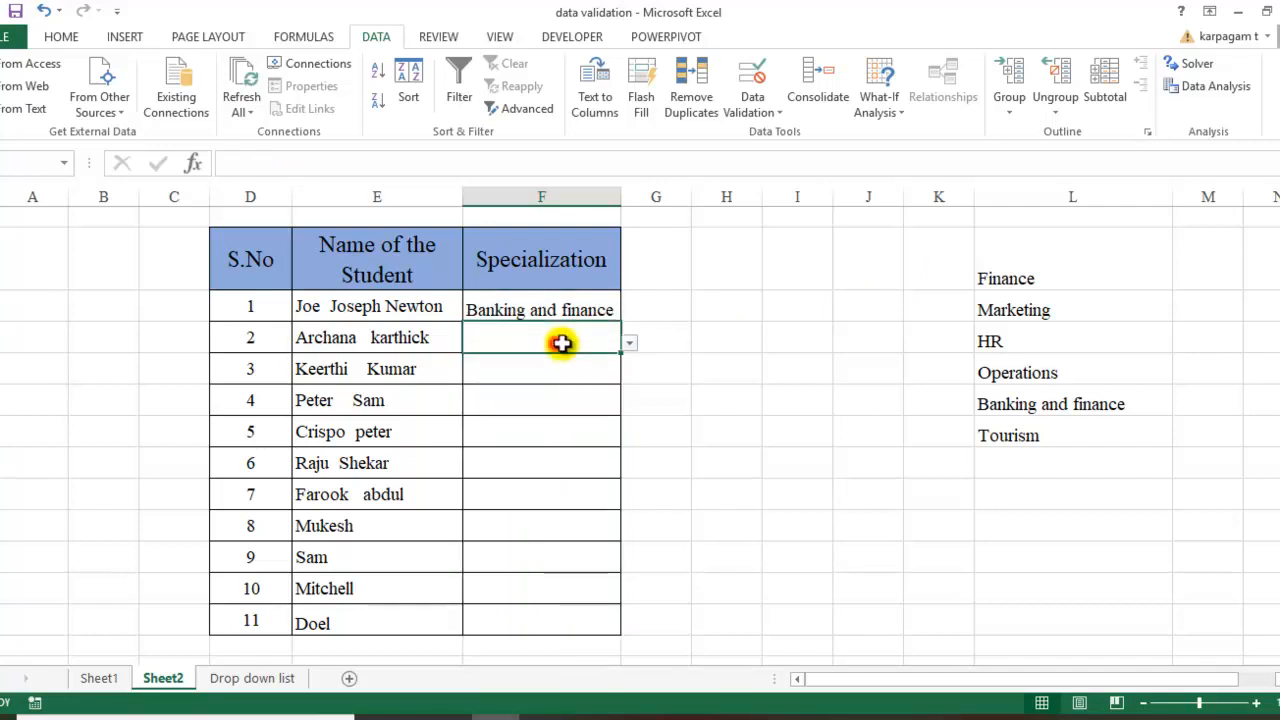
left_click(629, 343)
left_click(590, 374)
left_click(600, 375)
Step: Choose Banking and finance as the specialization for student 9 and Marketing for student 11
left_click(571, 560)
left_click(629, 564)
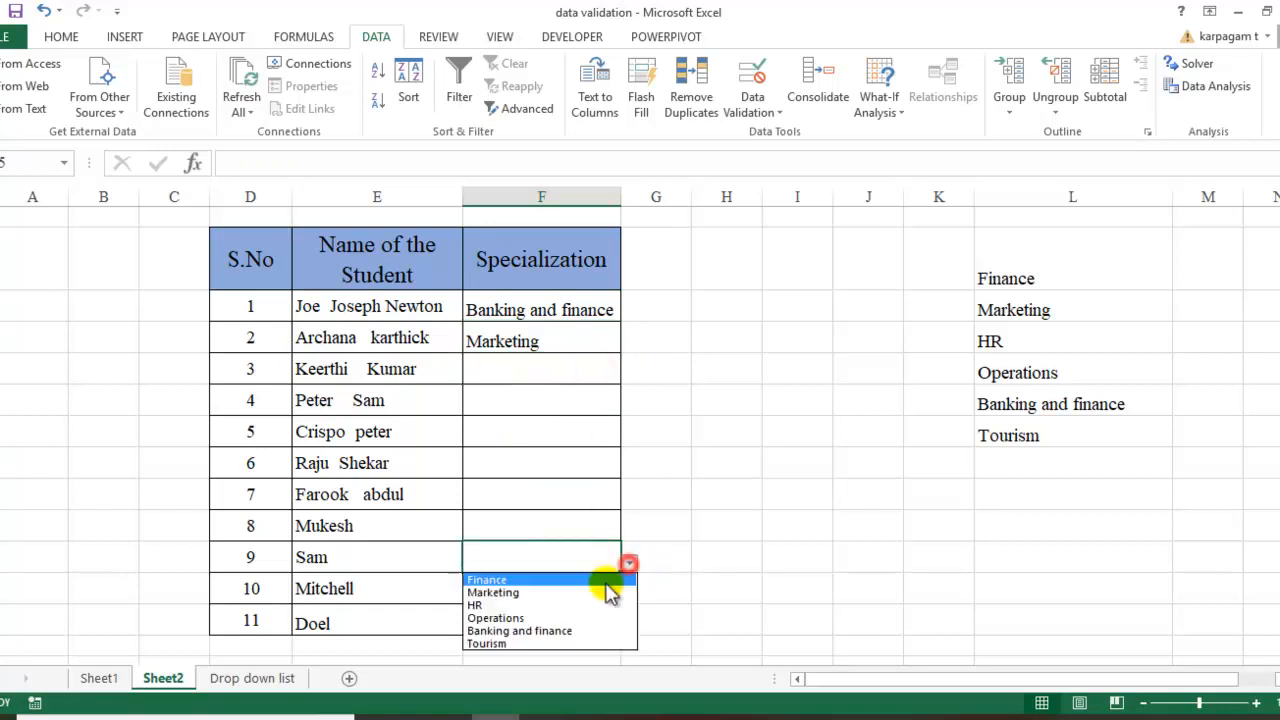
left_click(525, 630)
left_click(531, 620)
left_click(631, 626)
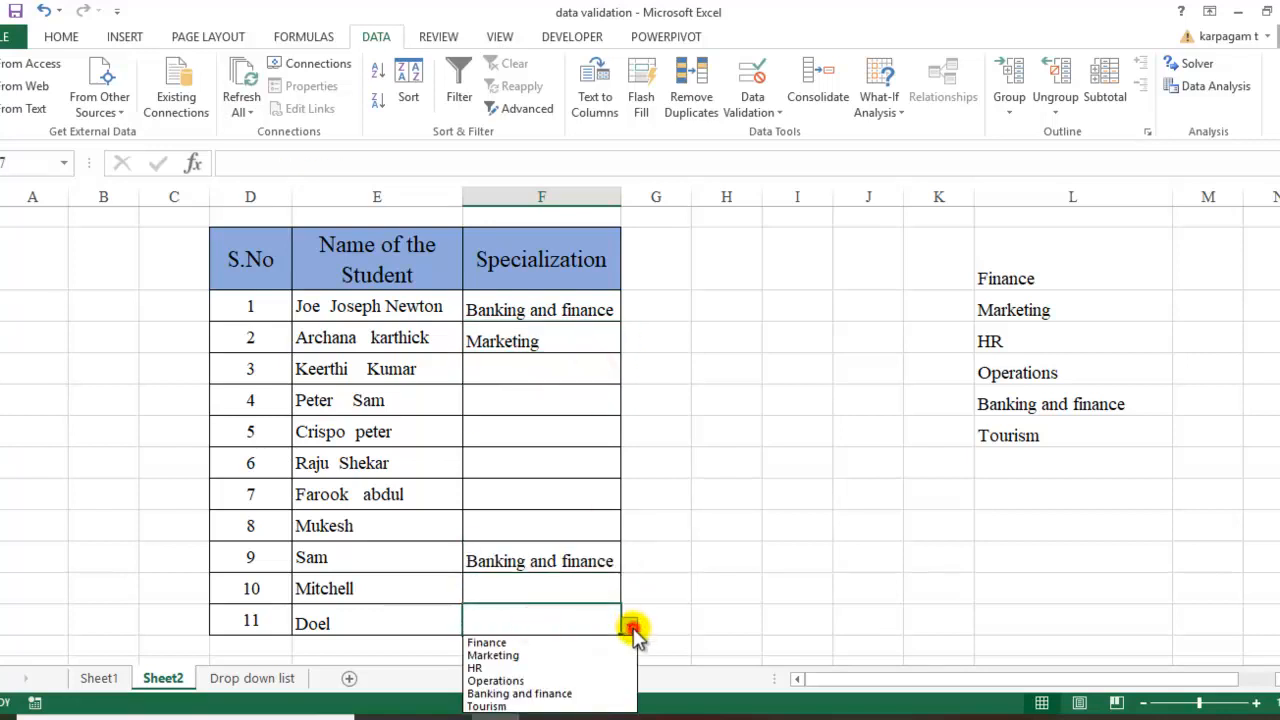
left_click(541, 656)
Step: Choose Banking and finance as the specialization for student 3 and HR for student 4
left_click(525, 370)
left_click(630, 373)
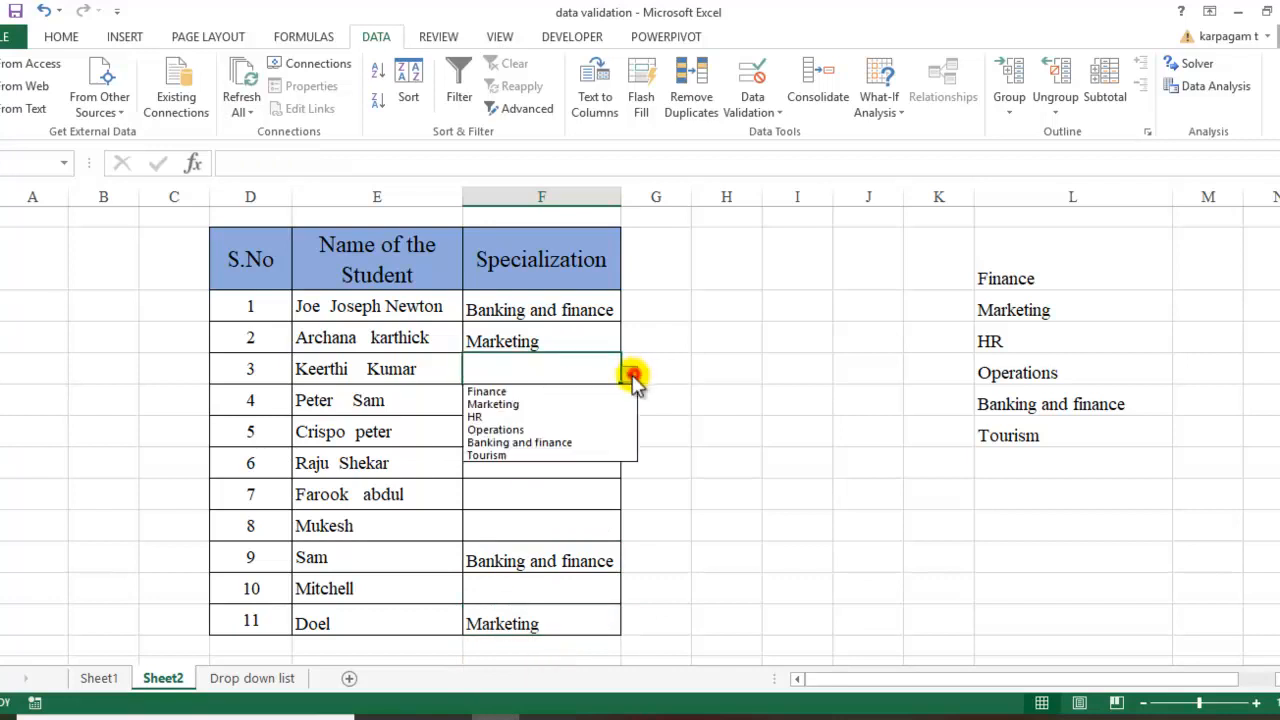
left_click(560, 440)
left_click(527, 411)
left_click(630, 406)
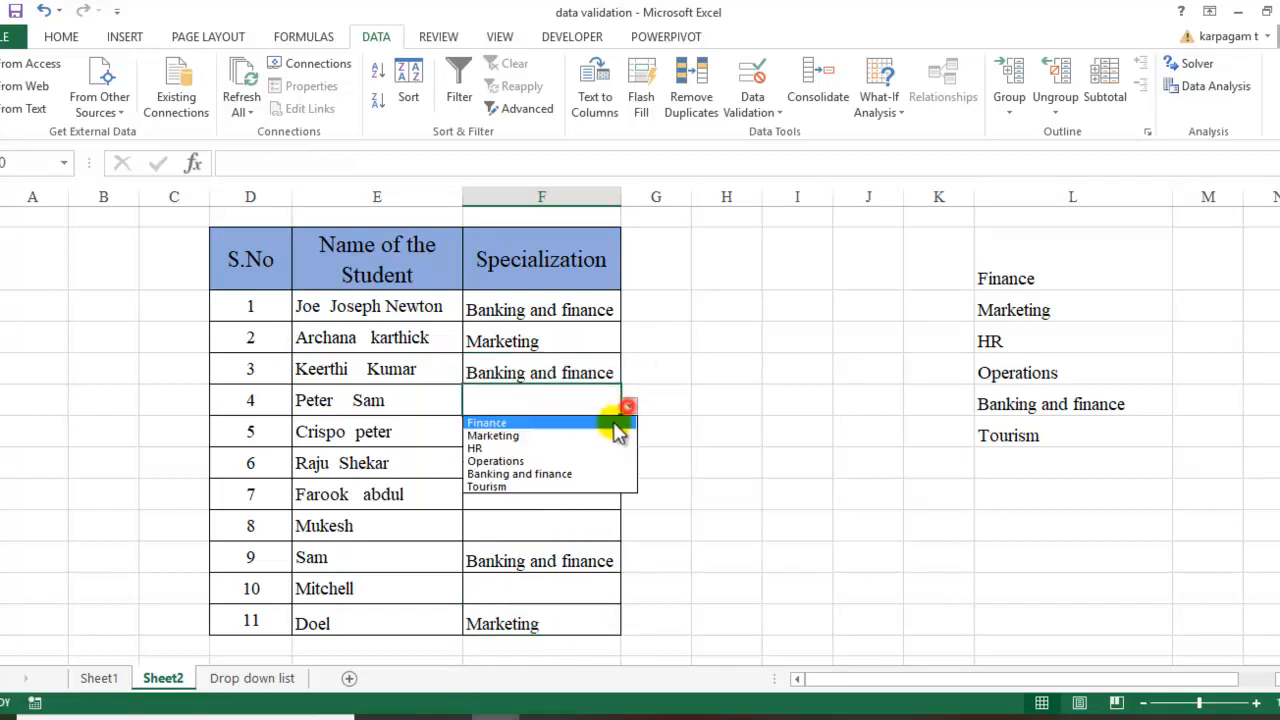
left_click(575, 447)
Step: Choose Finance as the specialization for student 5 and Operations for student 6
left_click(533, 427)
left_click(630, 440)
left_click(540, 451)
left_click(520, 465)
left_click(632, 467)
left_click(594, 523)
Step: Choose Marketing as the specialization for student 8 and HR for student 7
left_click(494, 520)
left_click(628, 531)
left_click(560, 561)
left_click(532, 499)
left_click(632, 500)
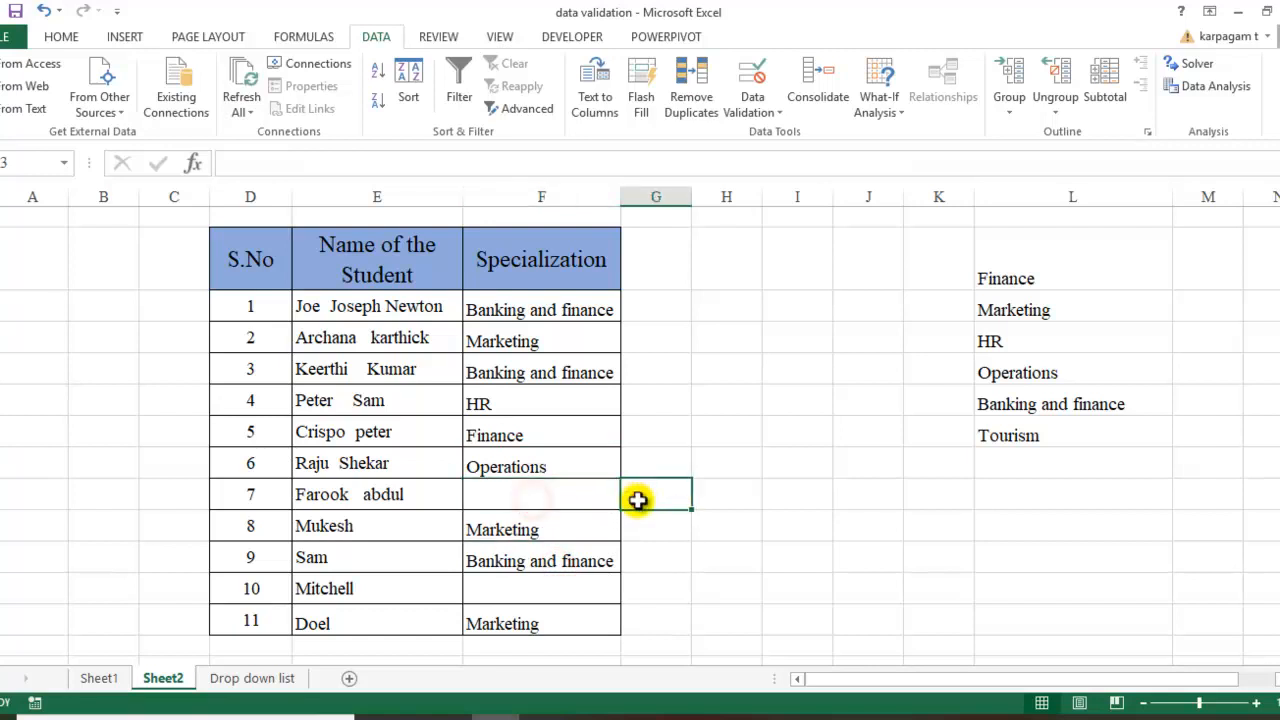
left_click(571, 497)
left_click(590, 542)
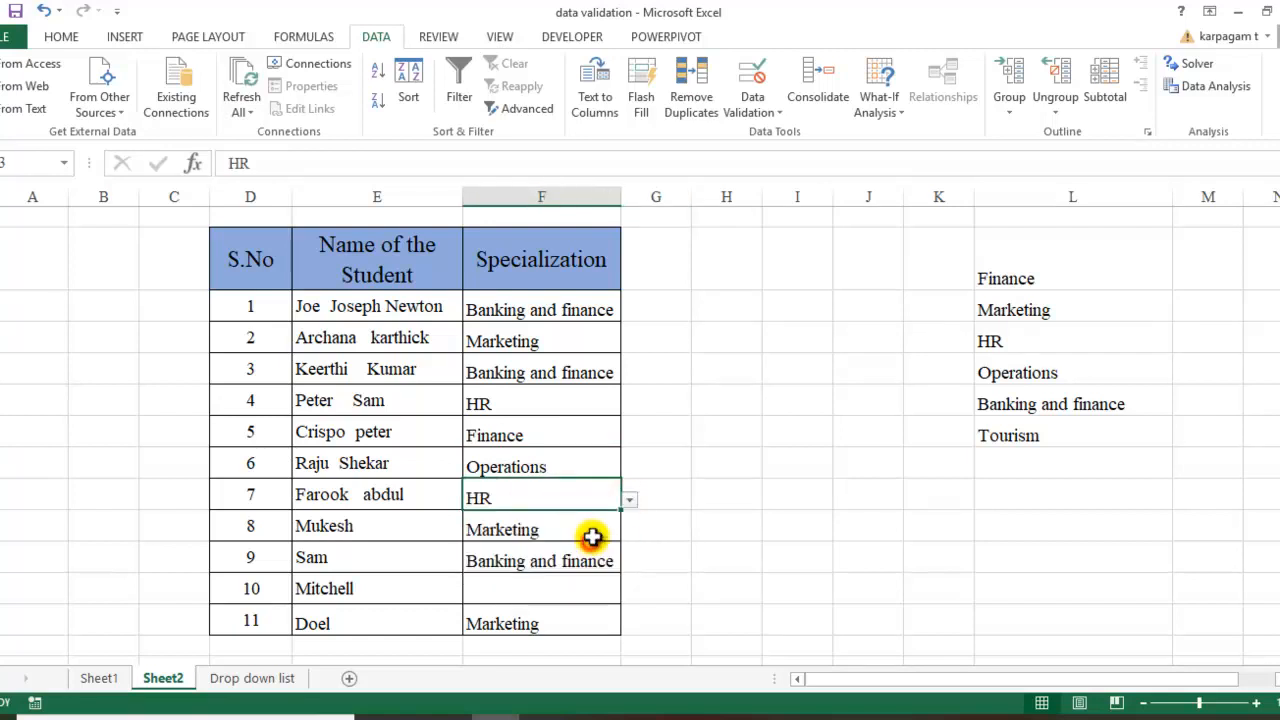
Step: Choose Marketing as the specialization for student 10
left_click(589, 651)
scroll(631, 653, "down", 1)
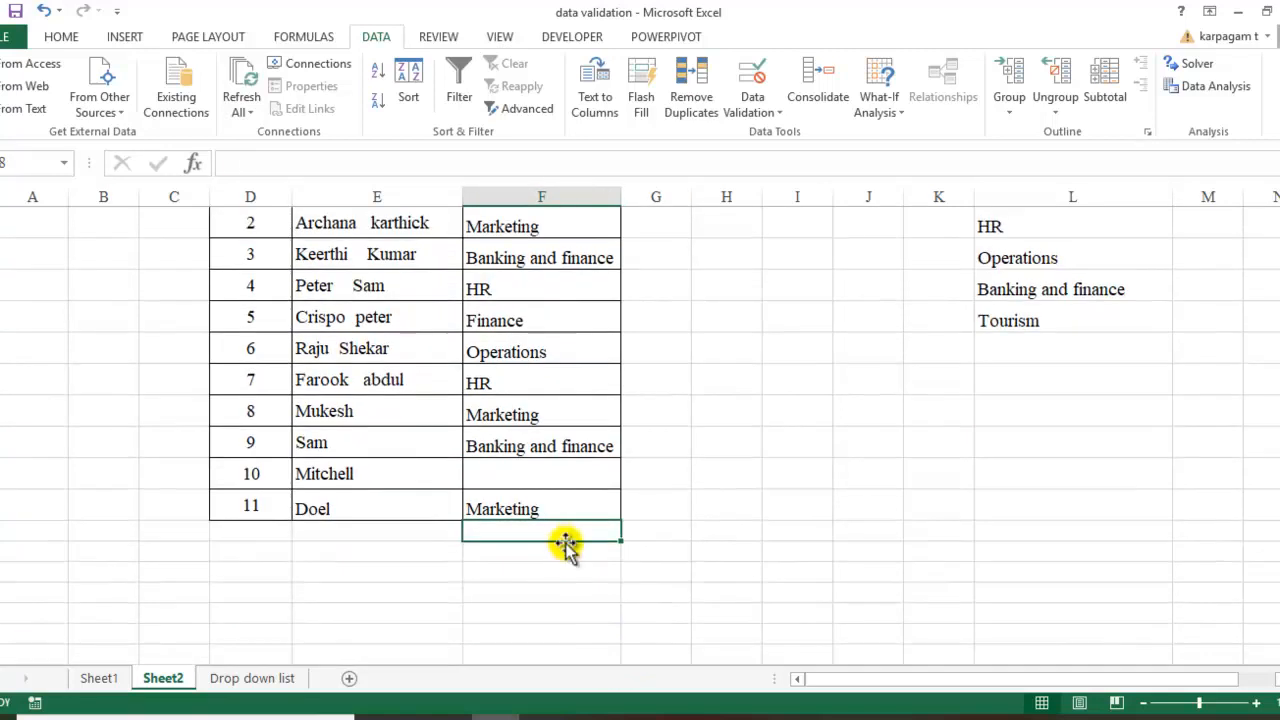
left_click(578, 475)
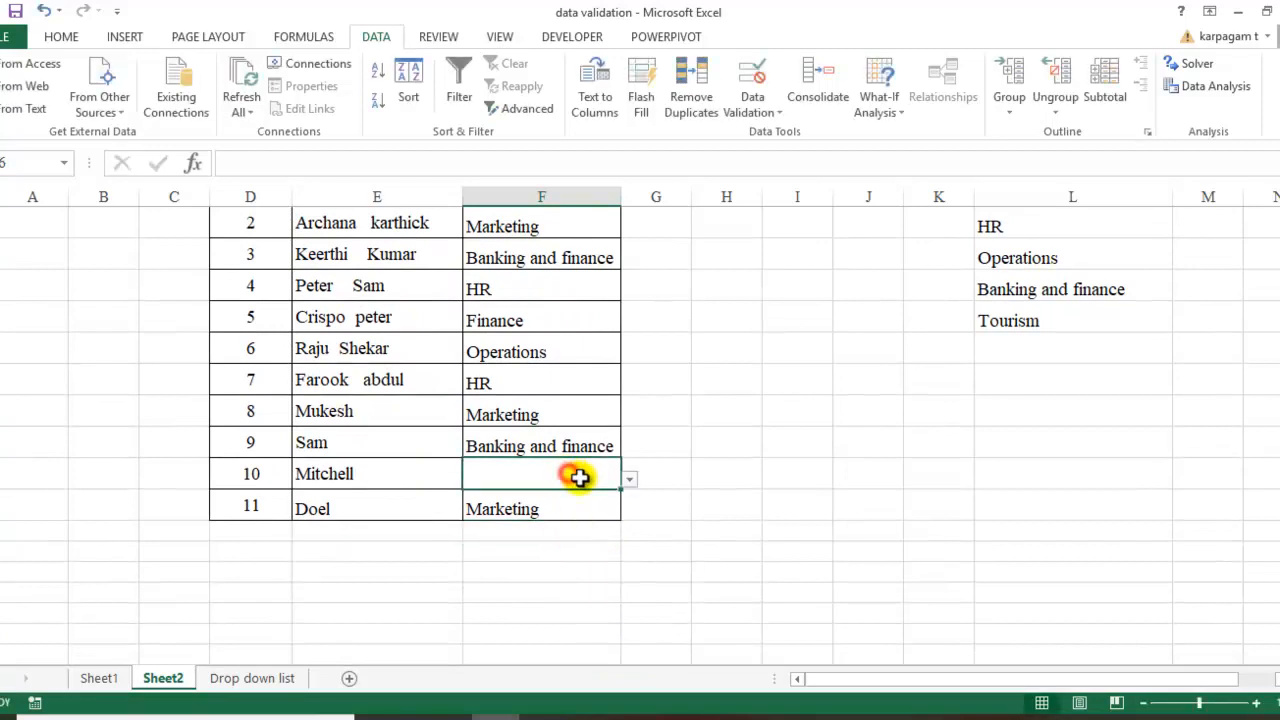
left_click(632, 480)
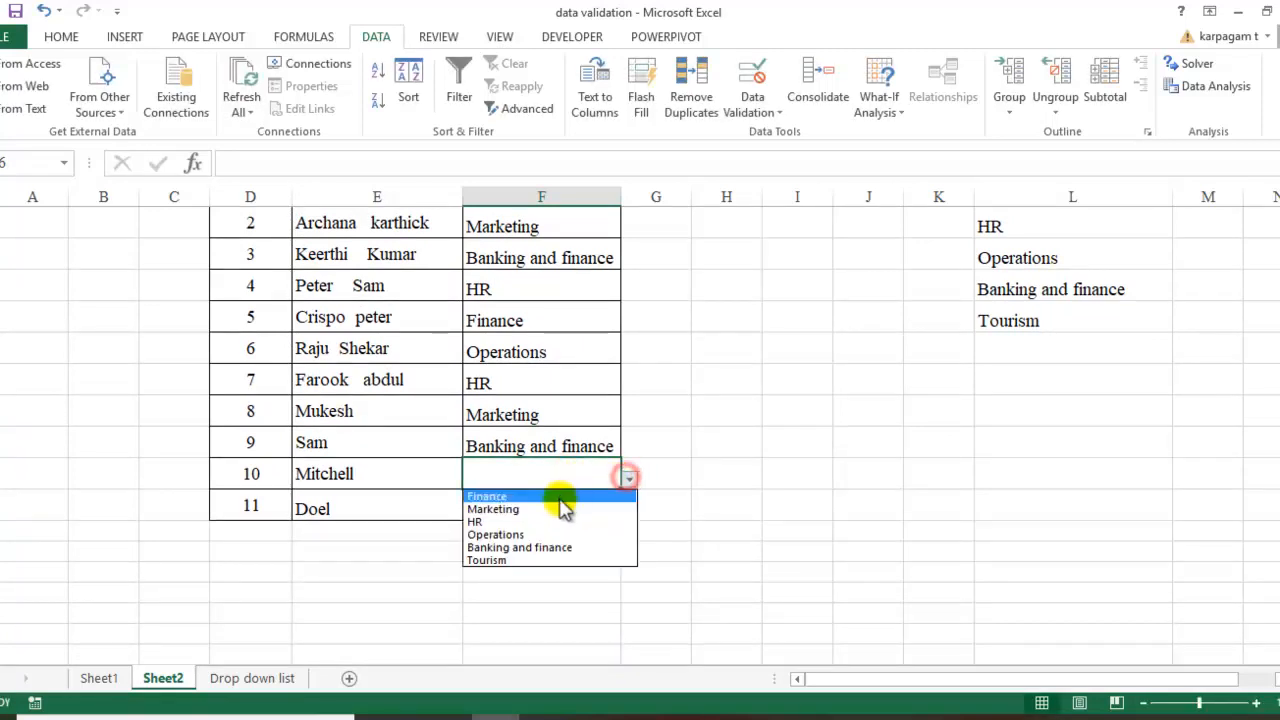
left_click(540, 509)
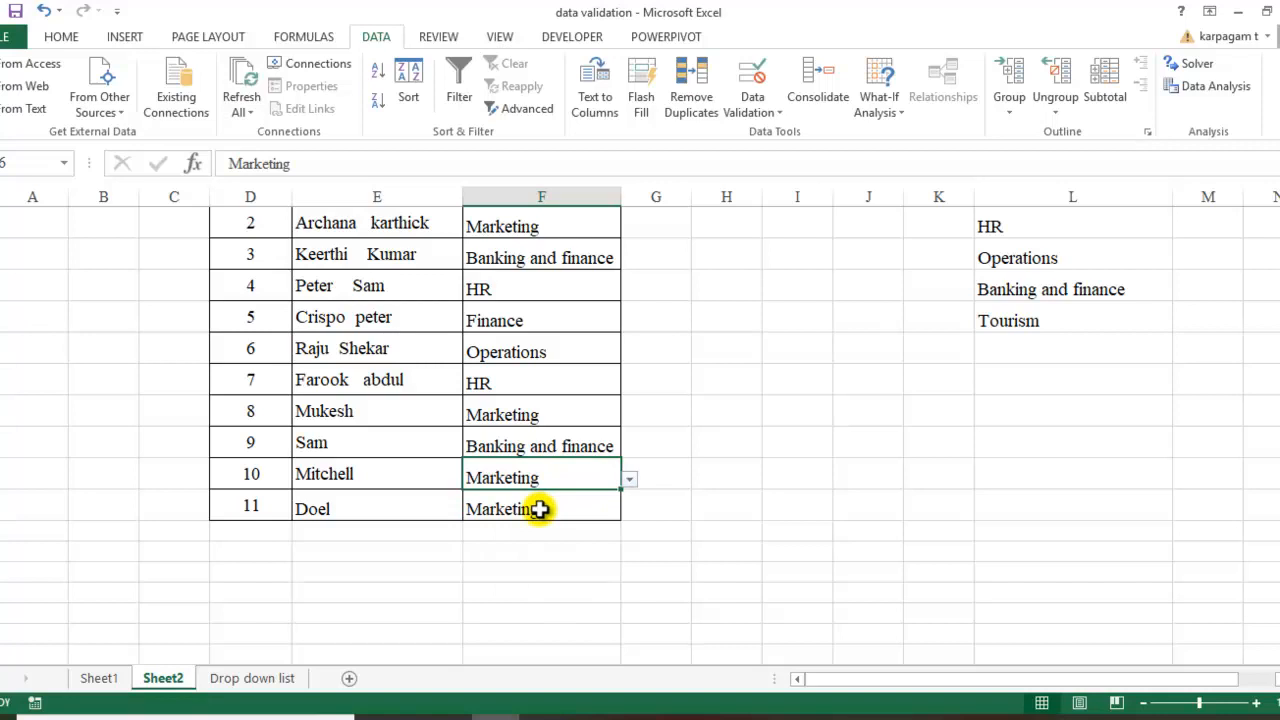
scroll(609, 520, "up", 3)
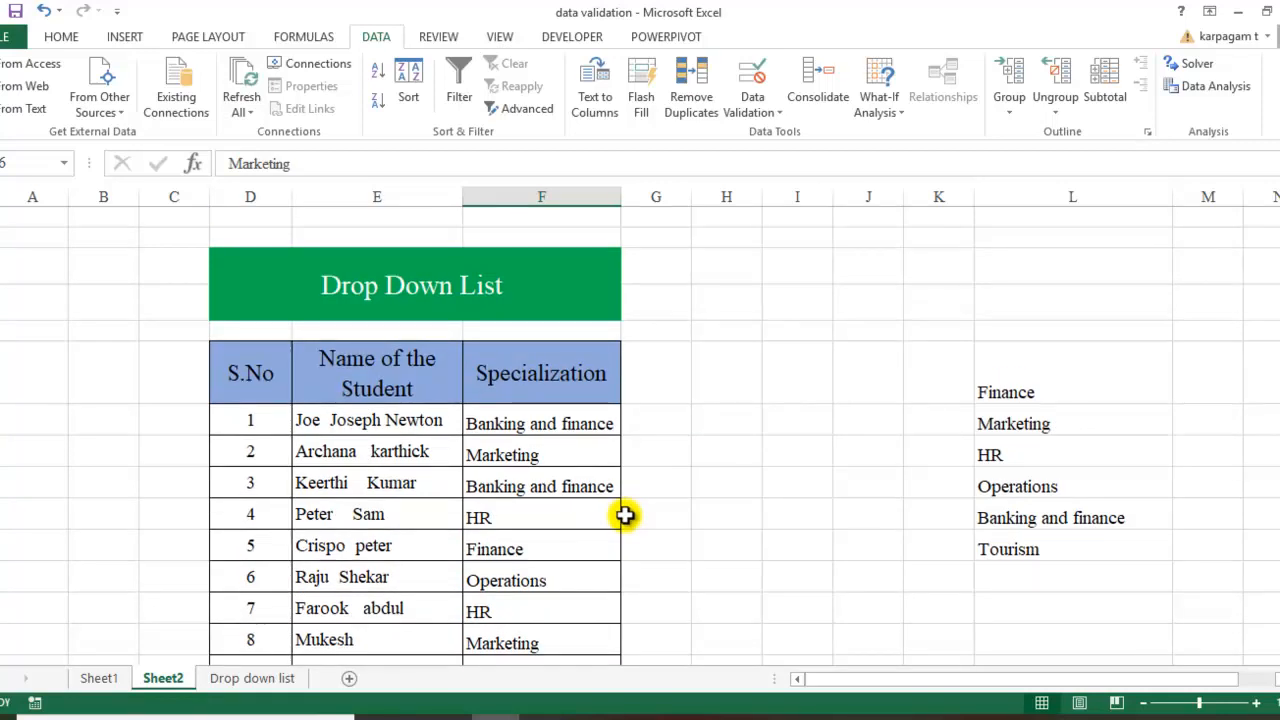